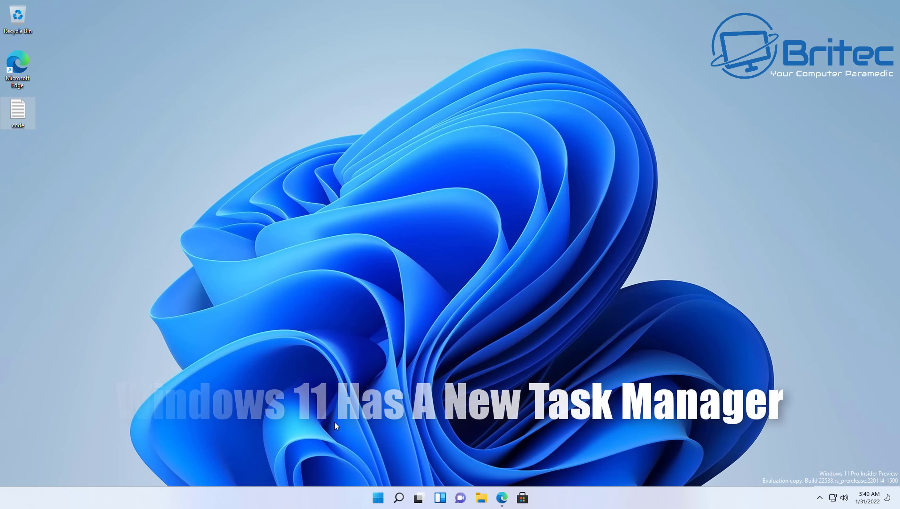
Launch the old Task Manager from the Win+X menu, expand it to full details, and position it
{"action": "right_click", "coordinate": [378, 498]}
{"action": "left_click", "coordinate": [380, 384]}
{"action": "left_click_drag", "start_coordinate": [175, 92], "coordinate": [436, 130]}
{"action": "left_click", "coordinate": [369, 278]}
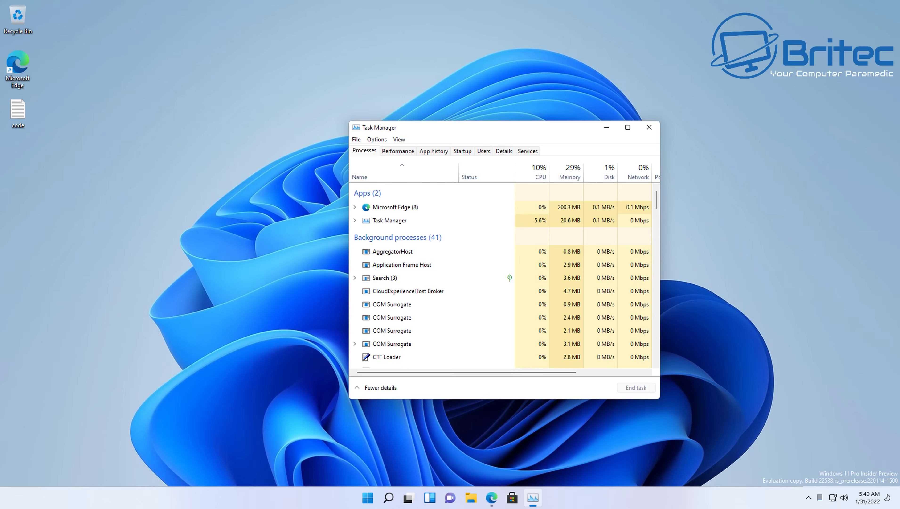
{"action": "left_click_drag", "start_coordinate": [490, 128], "coordinate": [463, 114]}
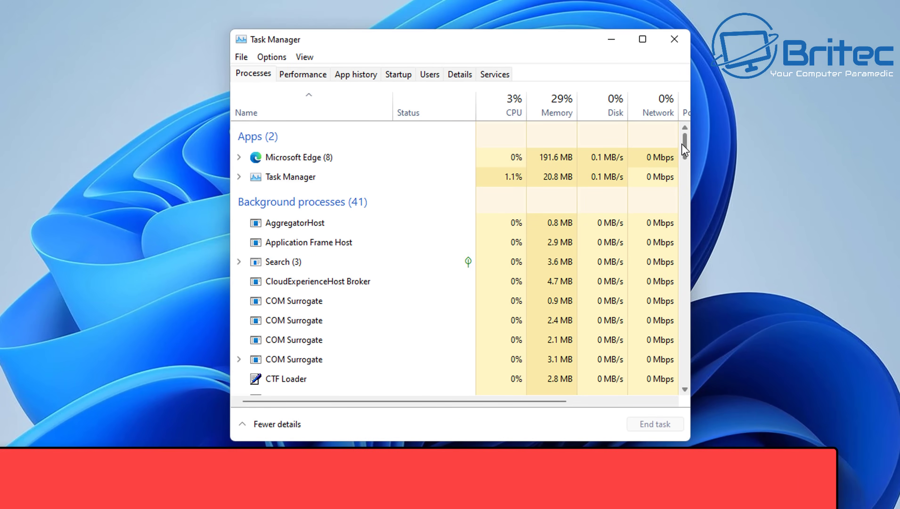
{"action": "mouse_move", "coordinate": [681, 144]}
{"action": "left_mouse_down"}
{"action": "mouse_move", "coordinate": [685, 249]}
{"action": "mouse_move", "coordinate": [682, 130]}
{"action": "left_mouse_up"}
Browse the Performance, App history, Startup and Users tabs, return to Processes, and close Task Manager
{"action": "left_click", "coordinate": [302, 74]}
{"action": "left_click", "coordinate": [358, 75]}
{"action": "left_click", "coordinate": [399, 76]}
{"action": "left_click", "coordinate": [428, 77]}
{"action": "left_click", "coordinate": [257, 77]}
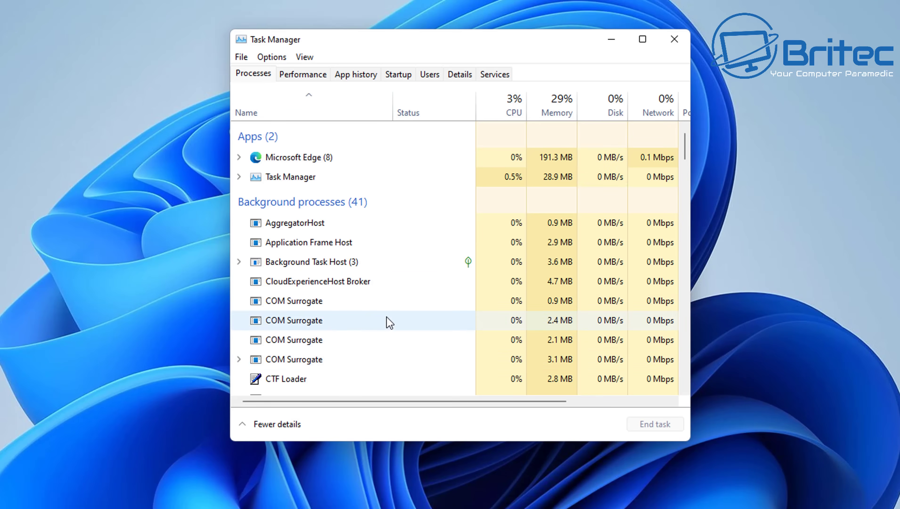
{"action": "left_click", "coordinate": [673, 39]}
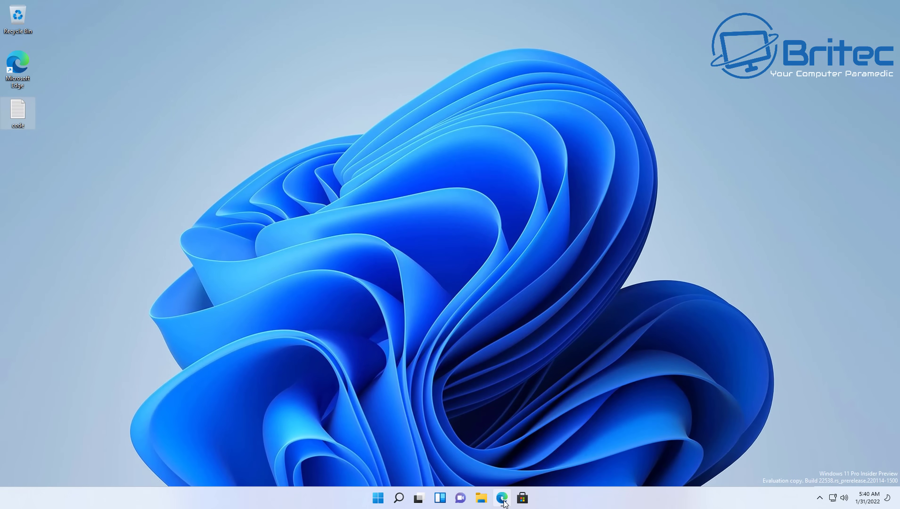
Download ViVeTool-v0.2.1.zip from the ViVe releases page in Edge and show it in its folder
{"action": "left_click", "coordinate": [502, 498]}
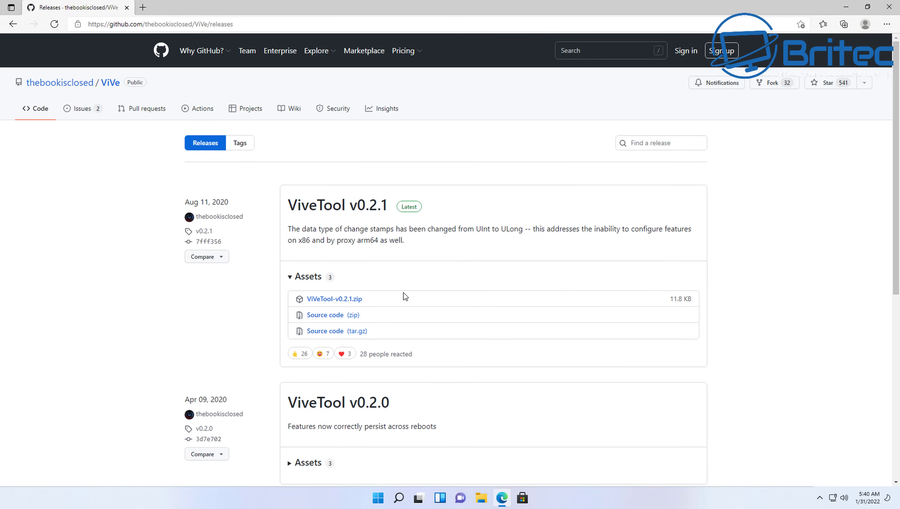
{"action": "left_click", "coordinate": [339, 299]}
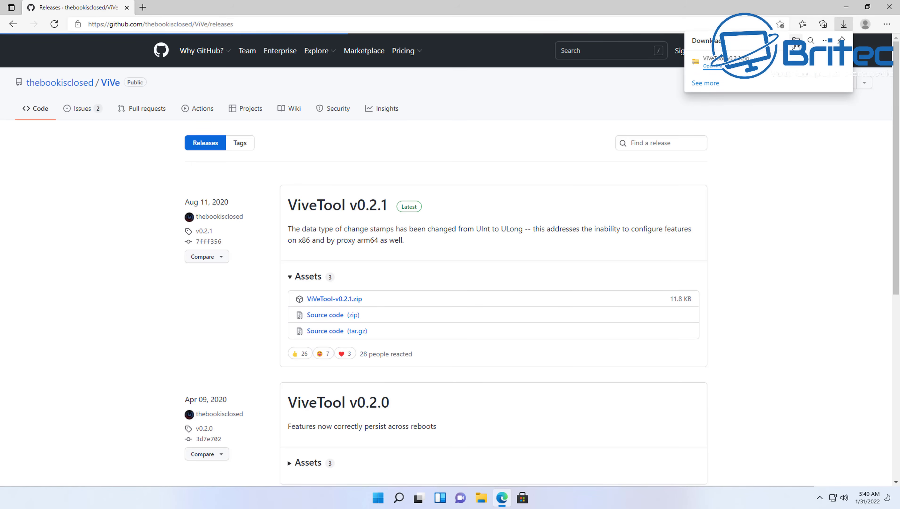
{"action": "left_click", "coordinate": [796, 41]}
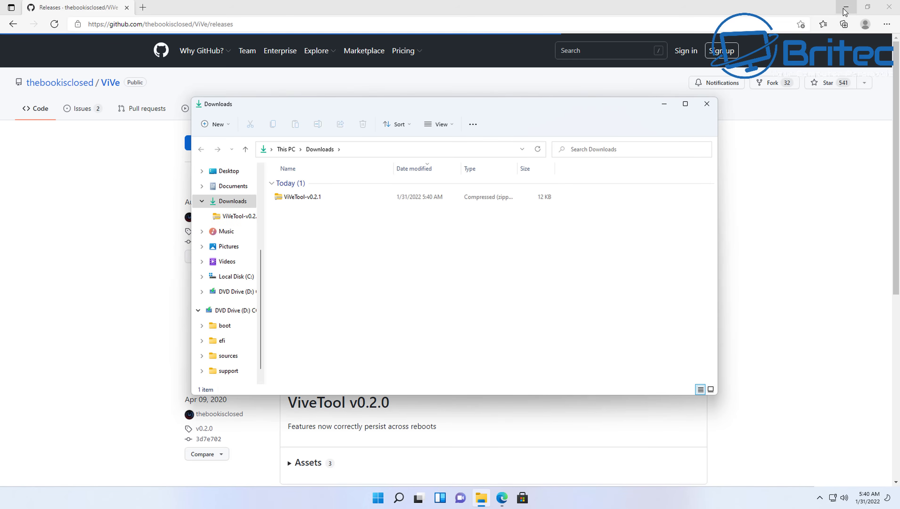
Minimize Edge and use Extract All to unpack ViVeTool-v0.2.1.zip into the Desktop folder
{"action": "left_click", "coordinate": [844, 10]}
{"action": "left_click", "coordinate": [844, 11]}
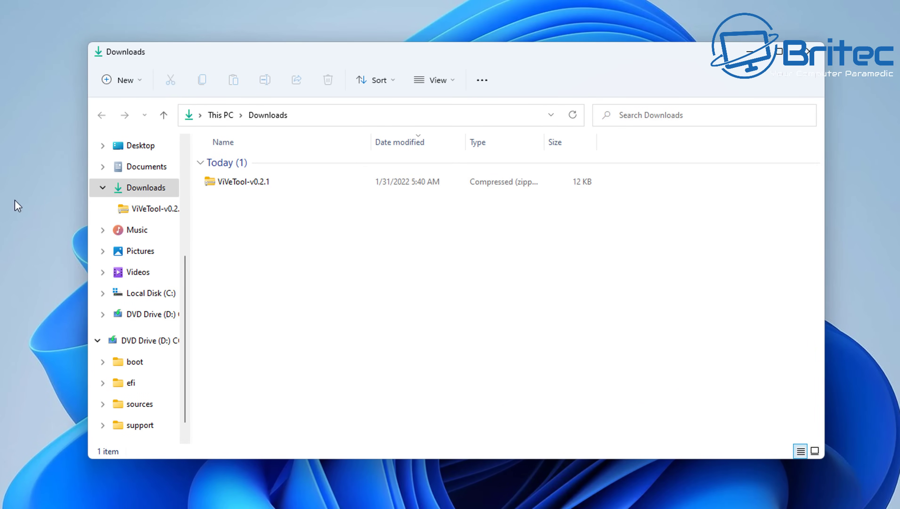
{"action": "right_click", "coordinate": [235, 187]}
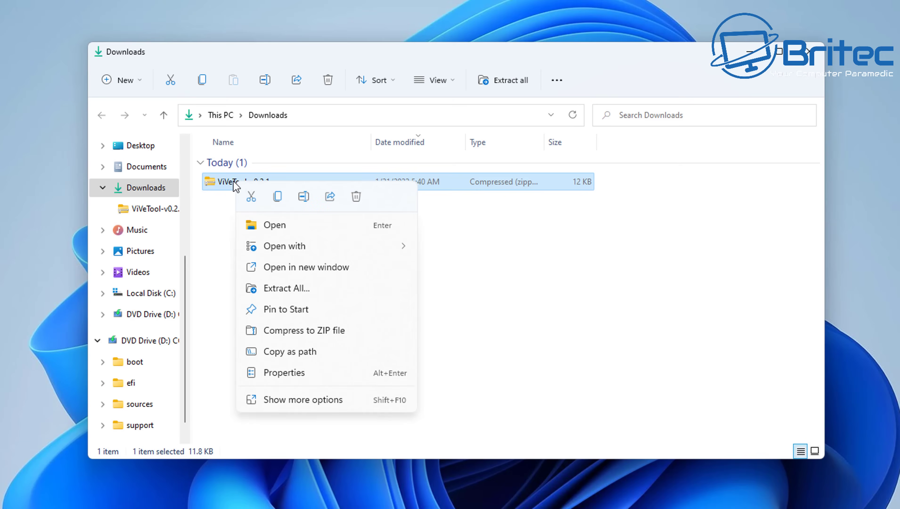
{"action": "left_click", "coordinate": [287, 288]}
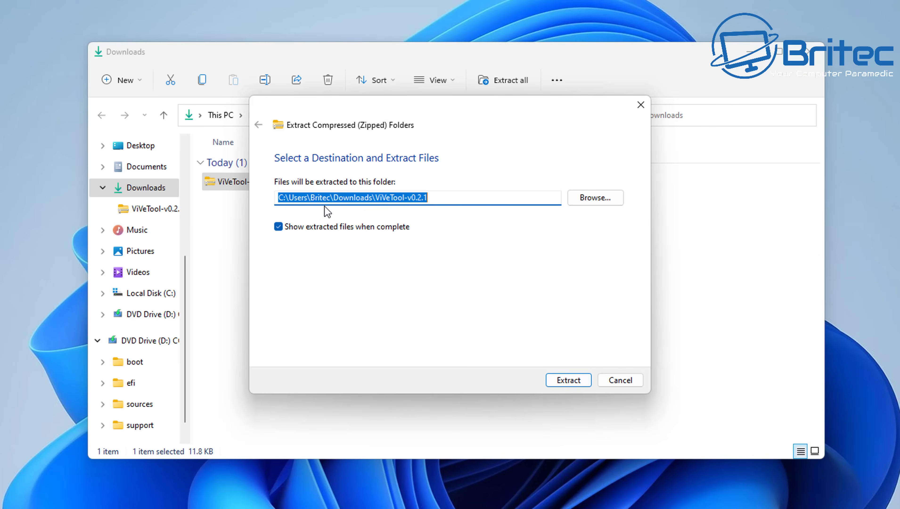
{"action": "left_click", "coordinate": [593, 199]}
{"action": "scroll", "coordinate": [305, 330], "scroll_direction": "up", "scroll_amount": 5}
{"action": "left_click", "coordinate": [308, 231]}
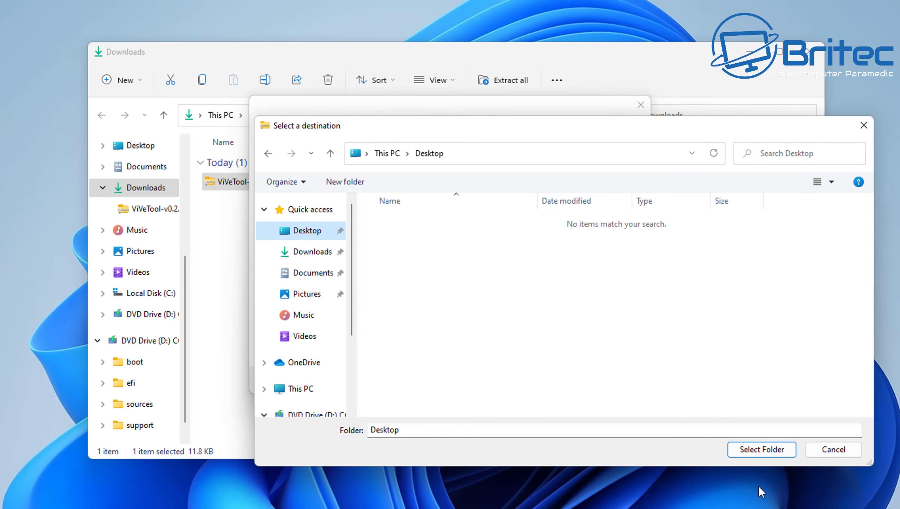
{"action": "left_click", "coordinate": [757, 449]}
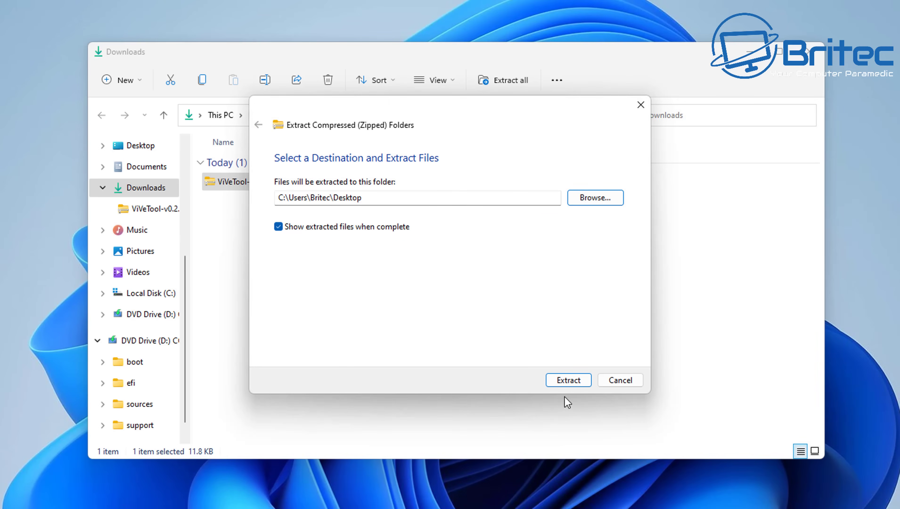
{"action": "left_click", "coordinate": [569, 381]}
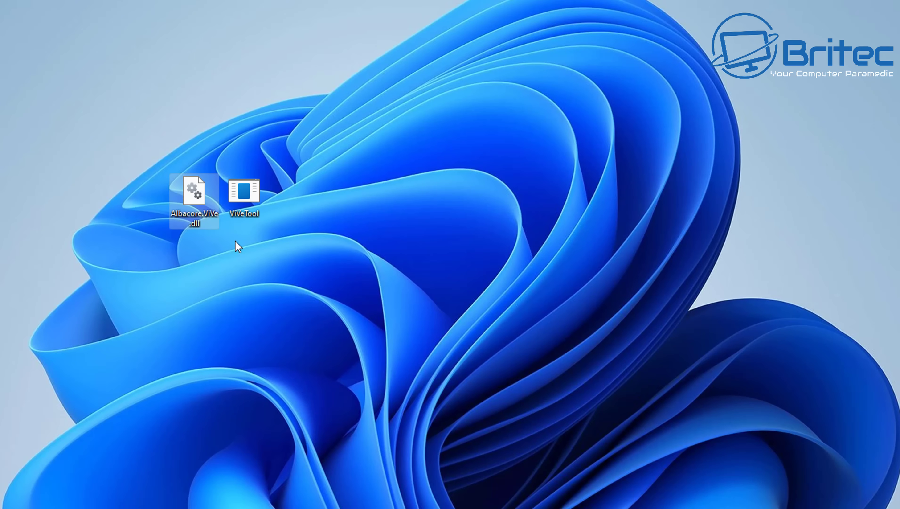
Select the extracted Albacore.ViVe.dll and ViVeTool files on the Desktop
{"action": "left_click_drag", "start_coordinate": [274, 167], "coordinate": [161, 223]}
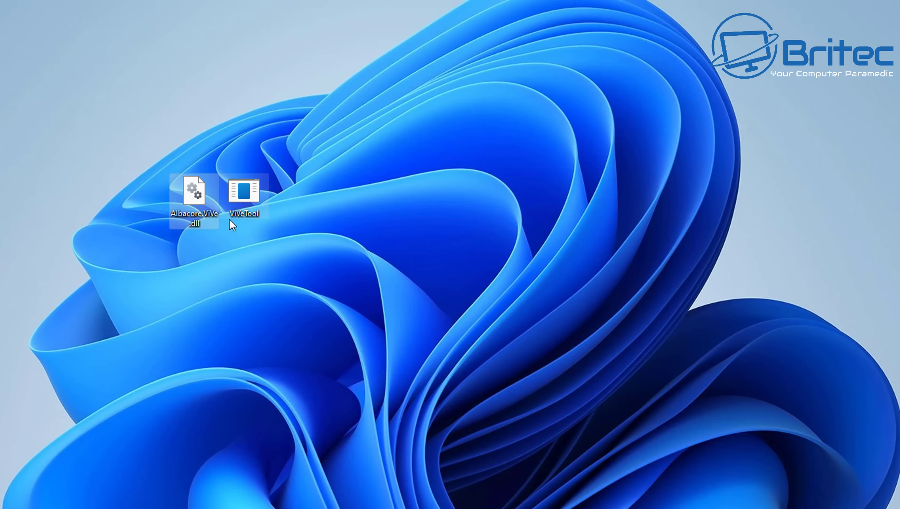
{"action": "left_click", "coordinate": [211, 281]}
{"action": "right_click", "coordinate": [212, 280]}
{"action": "mouse_move", "coordinate": [257, 359]}
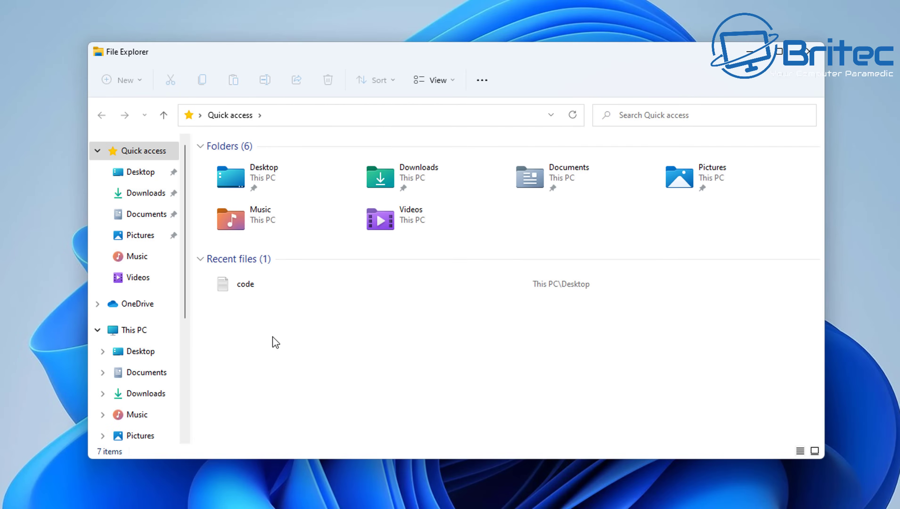
Navigate from This PC through Local Disk (C:) and Windows into the System32 folder
{"action": "left_click", "coordinate": [133, 330]}
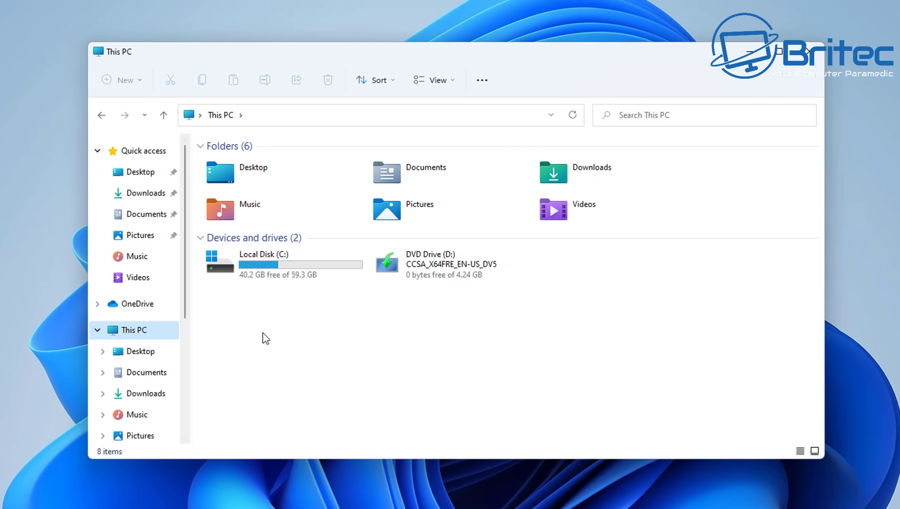
{"action": "double_click", "coordinate": [288, 275]}
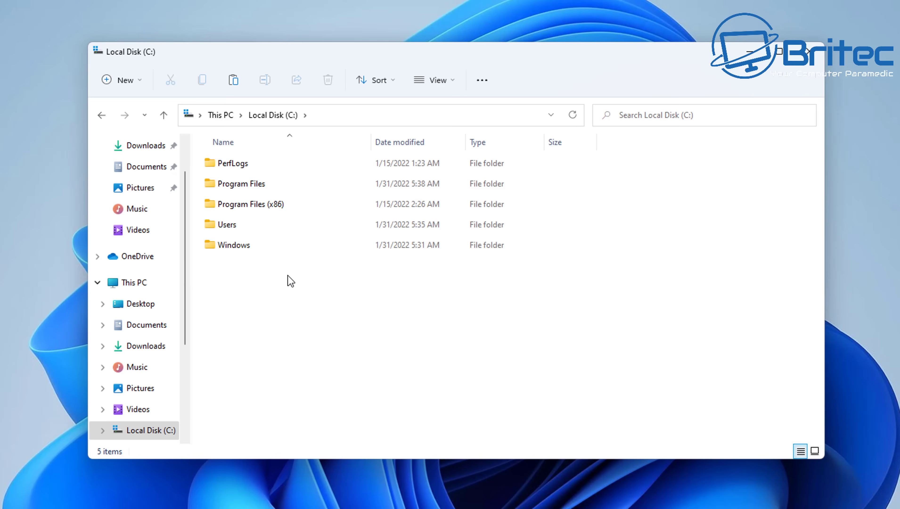
{"action": "double_click", "coordinate": [239, 249]}
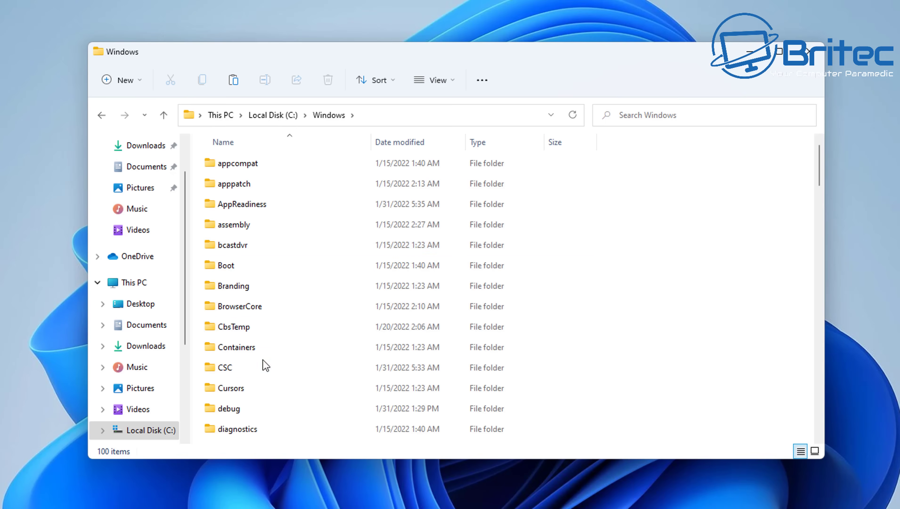
{"action": "scroll", "coordinate": [266, 365], "scroll_direction": "down", "scroll_amount": 18}
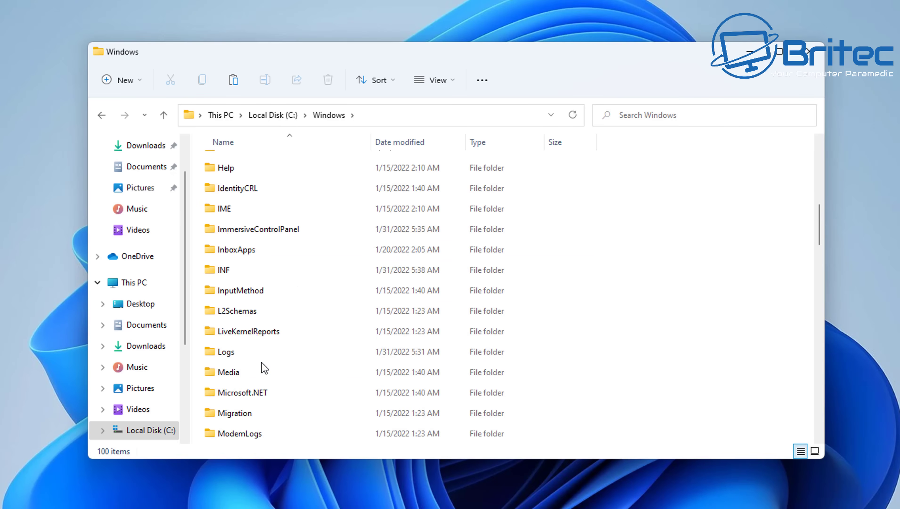
{"action": "scroll", "coordinate": [261, 393], "scroll_direction": "down", "scroll_amount": 3}
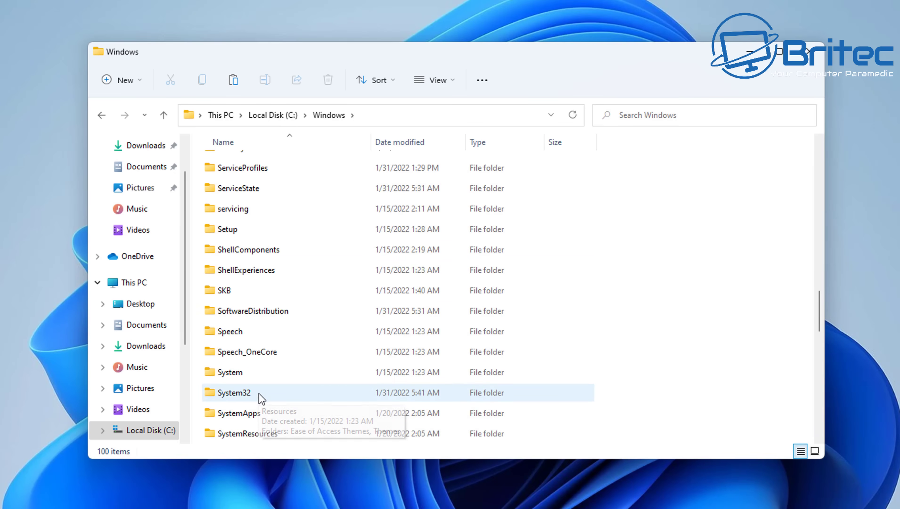
{"action": "double_click", "coordinate": [254, 333]}
Put the ViVeTool files into System32, granting administrator permission for all items, then close the window
{"action": "right_click", "coordinate": [196, 345]}
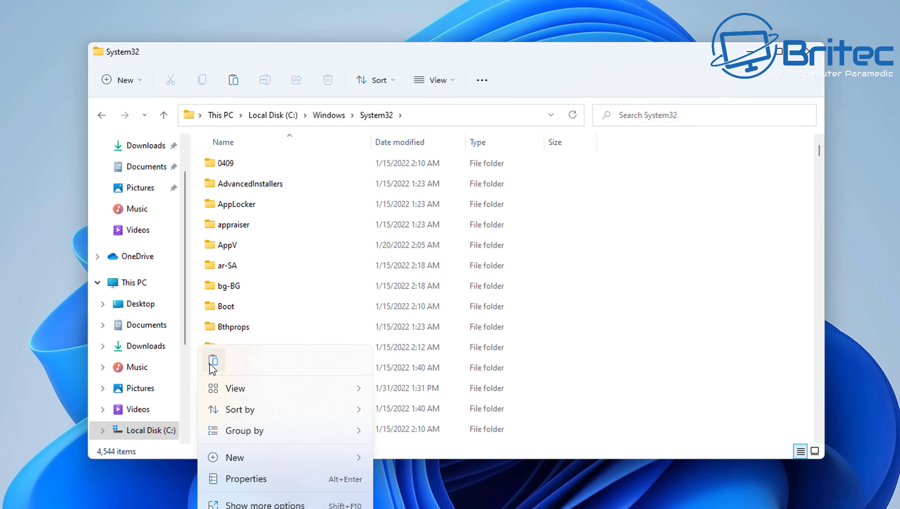
{"action": "key", "text": "Escape"}
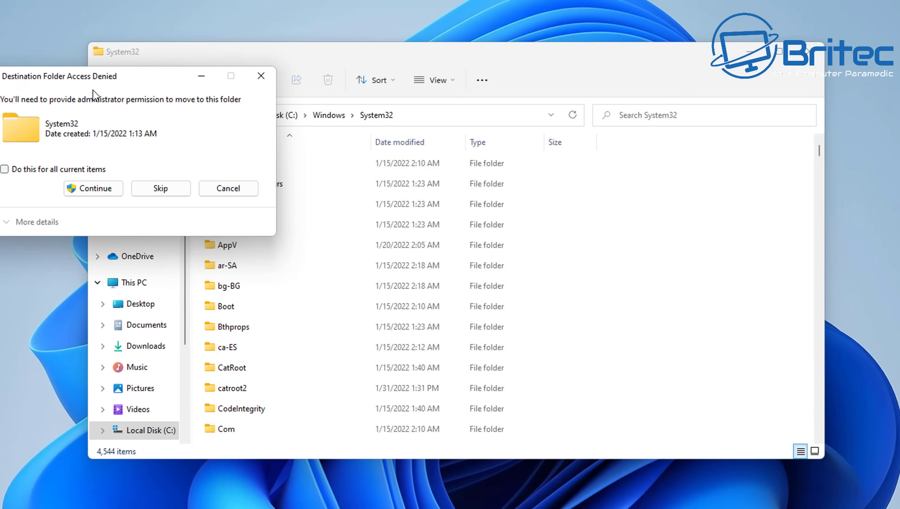
{"action": "left_click_drag", "start_coordinate": [92, 88], "coordinate": [416, 178]}
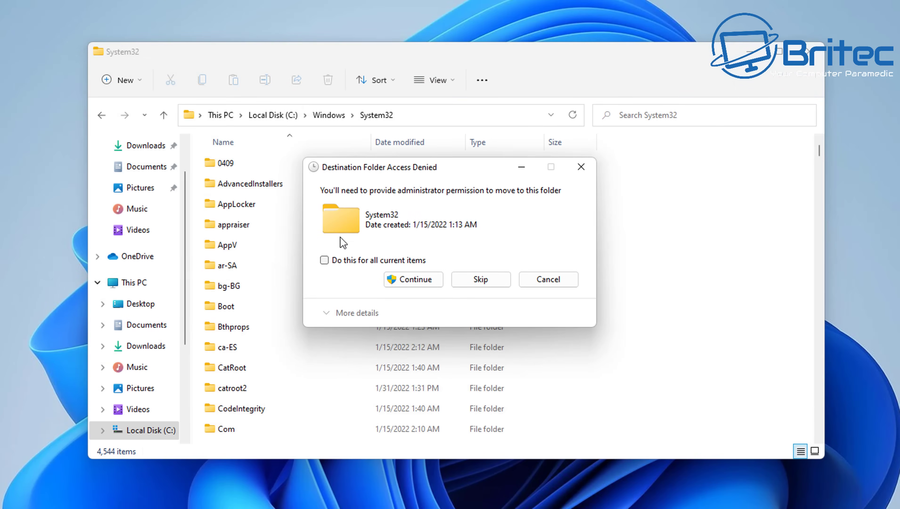
{"action": "left_click", "coordinate": [324, 261]}
{"action": "left_click", "coordinate": [403, 282]}
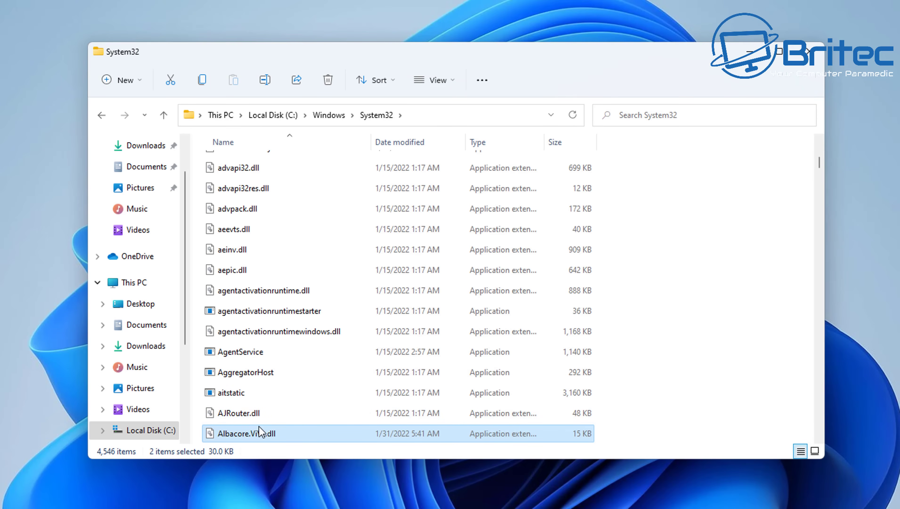
{"action": "scroll", "coordinate": [259, 426], "scroll_direction": "down", "scroll_amount": 2}
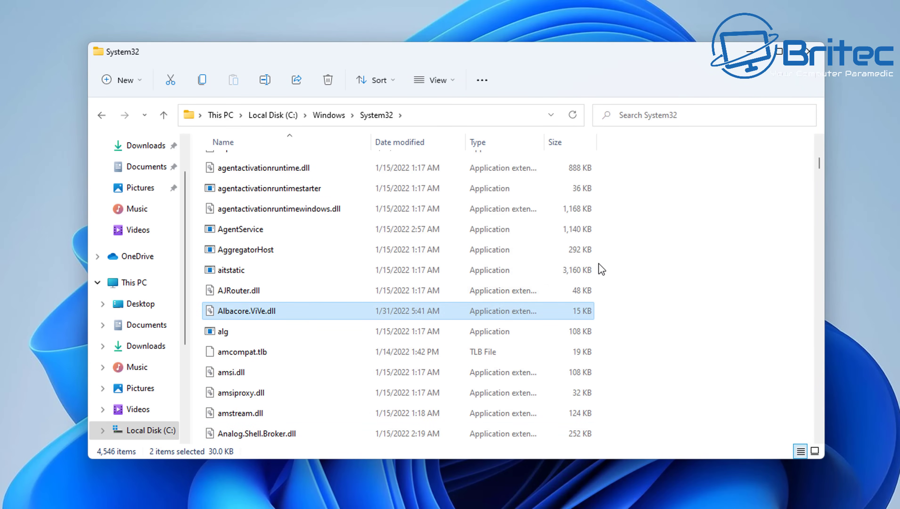
{"action": "left_click", "coordinate": [815, 53]}
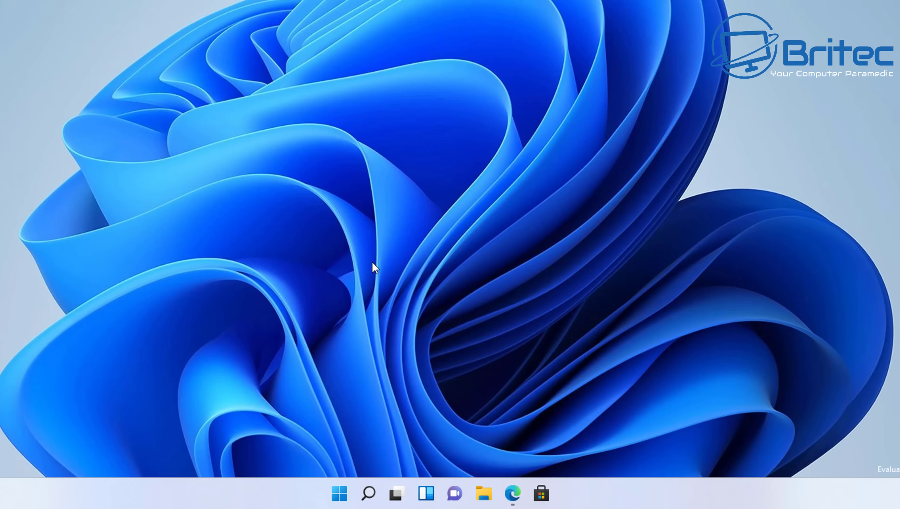
Search for cmd in Windows Search to find Command Prompt
{"action": "left_click", "coordinate": [367, 486]}
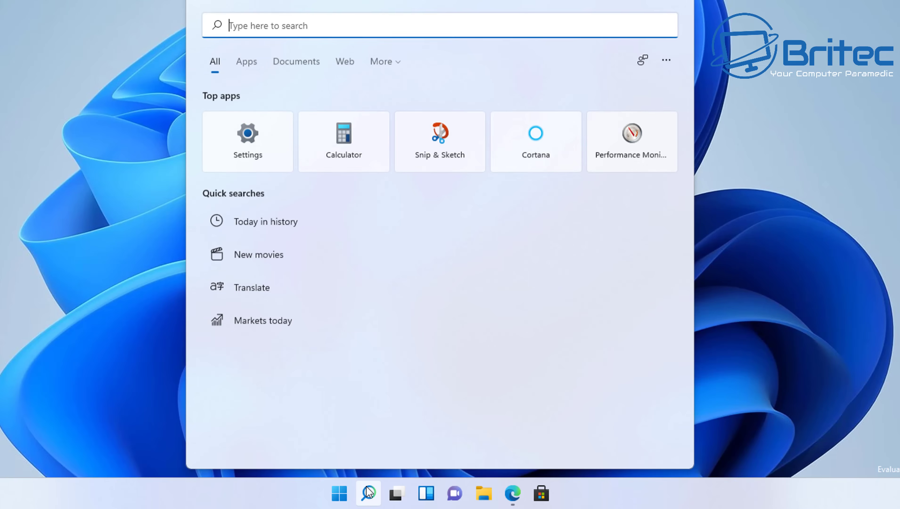
{"action": "type", "text": "cmd"}
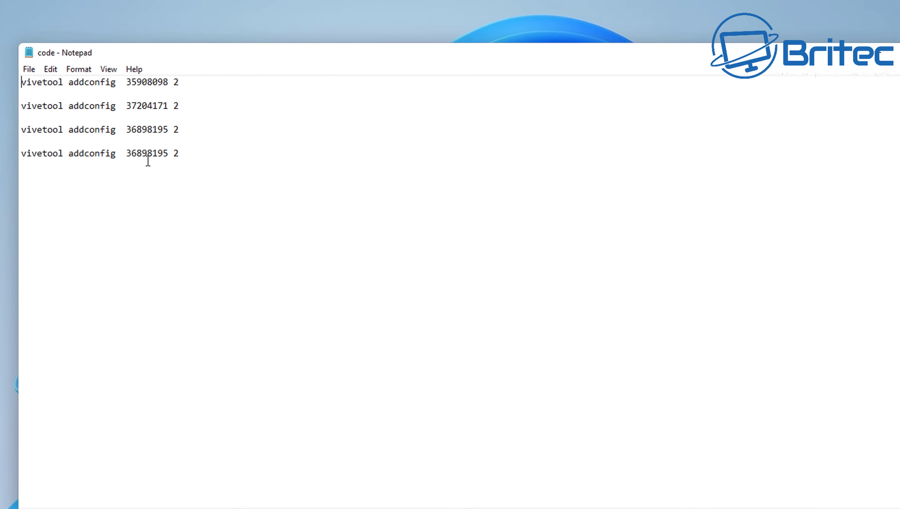
Copy the first two vivetool addconfig commands from Notepad and run them in the admin Command Prompt
{"action": "left_click_drag", "start_coordinate": [185, 82], "coordinate": [50, 76]}
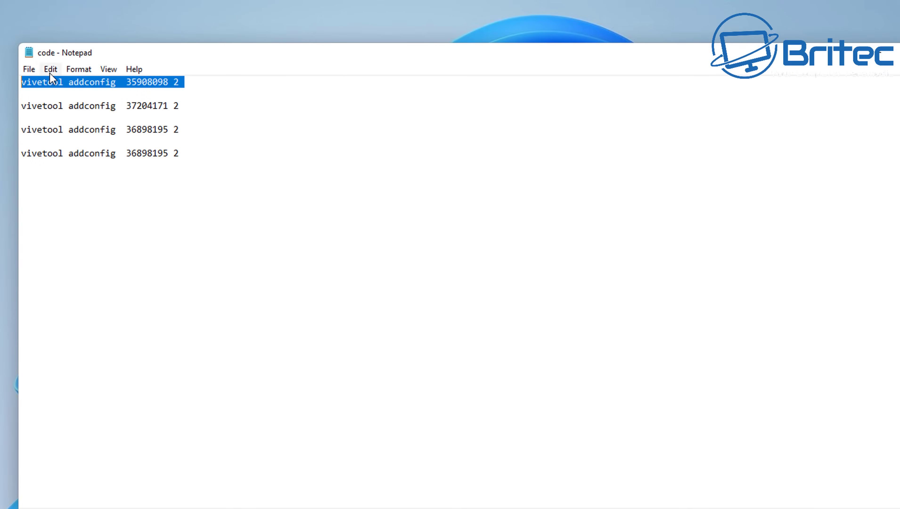
{"action": "right_click", "coordinate": [76, 82]}
{"action": "left_click", "coordinate": [112, 125]}
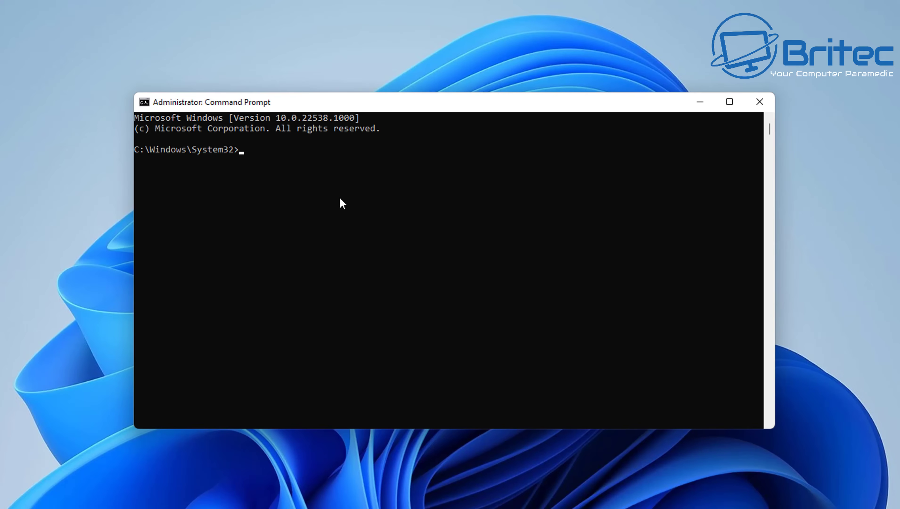
{"action": "key", "text": "ctrl+v"}
{"action": "key", "text": "Return"}
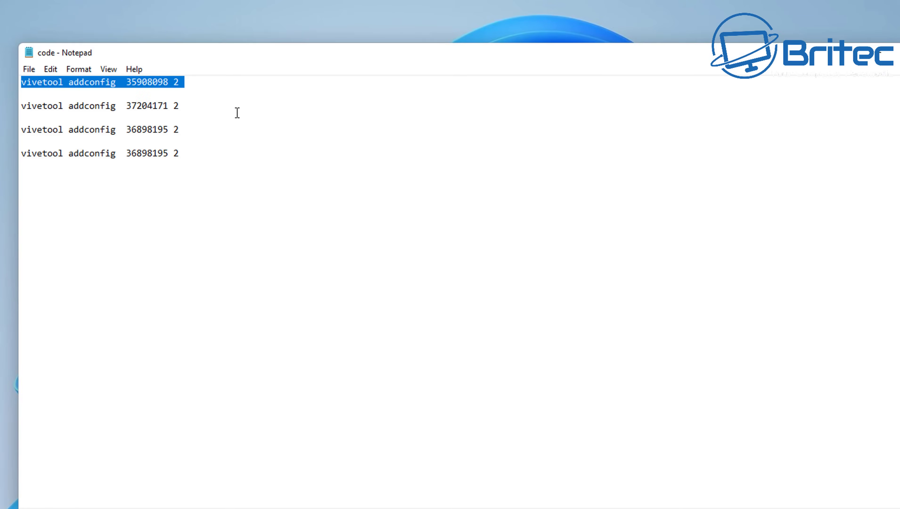
{"action": "left_click_drag", "start_coordinate": [202, 107], "coordinate": [22, 107]}
{"action": "right_click", "coordinate": [97, 107]}
{"action": "left_click", "coordinate": [122, 151]}
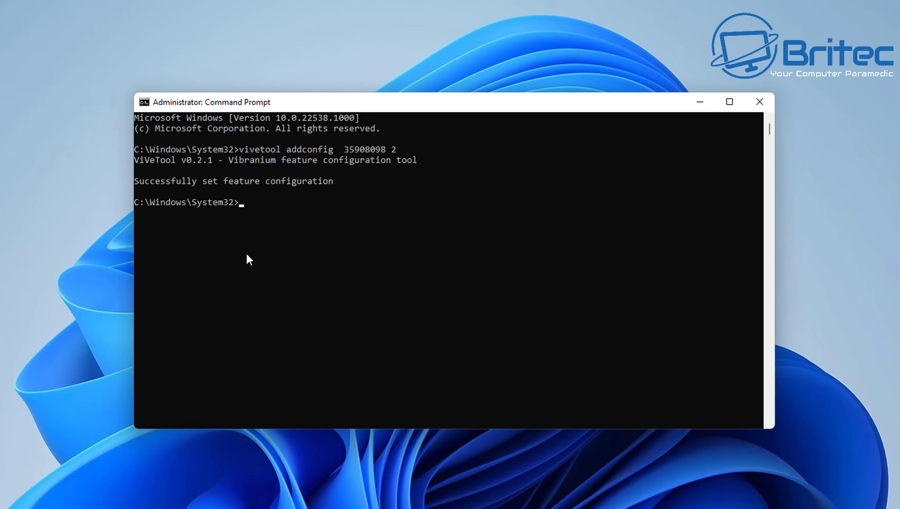
{"action": "right_click", "coordinate": [246, 253]}
{"action": "key", "text": "Return"}
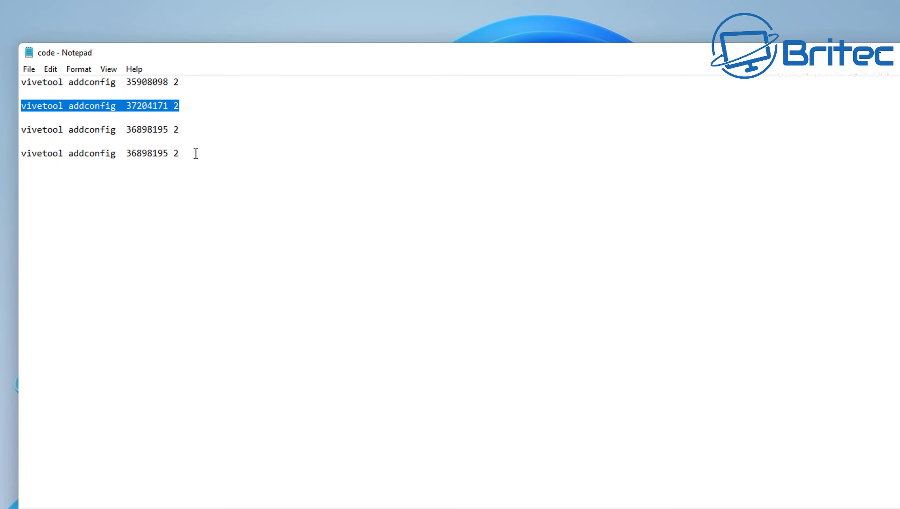
Copy the third and fourth vivetool addconfig commands from Notepad and run them in Command Prompt
{"action": "left_click_drag", "start_coordinate": [193, 142], "coordinate": [92, 132]}
{"action": "left_click_drag", "start_coordinate": [180, 129], "coordinate": [22, 130]}
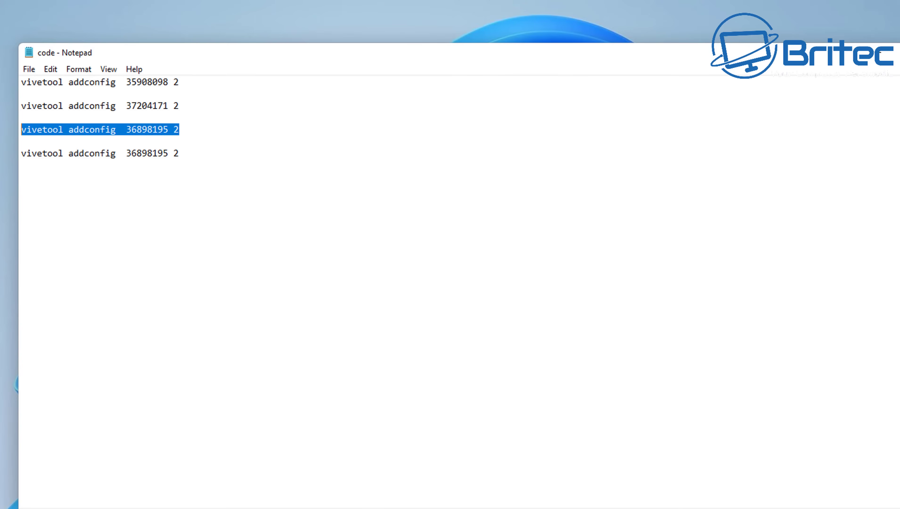
{"action": "right_click", "coordinate": [74, 128]}
{"action": "left_click", "coordinate": [107, 174]}
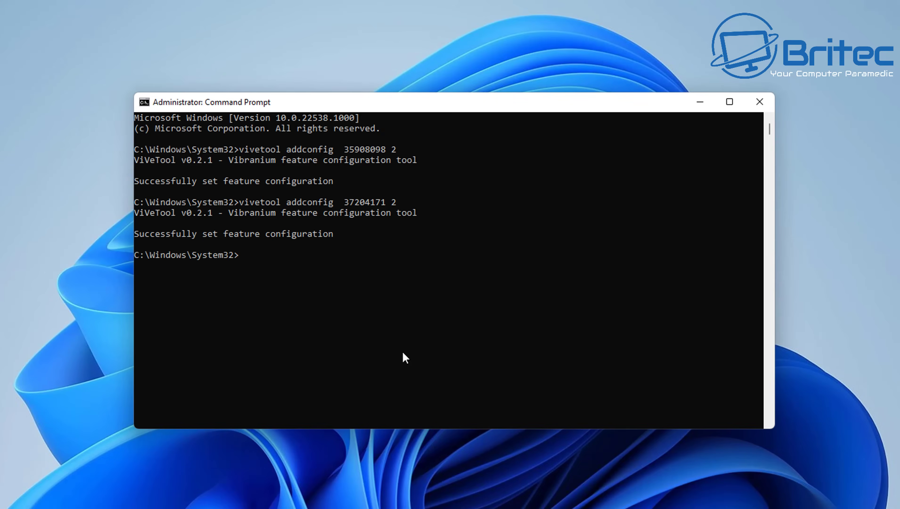
{"action": "right_click", "coordinate": [334, 320]}
{"action": "key", "text": "Return"}
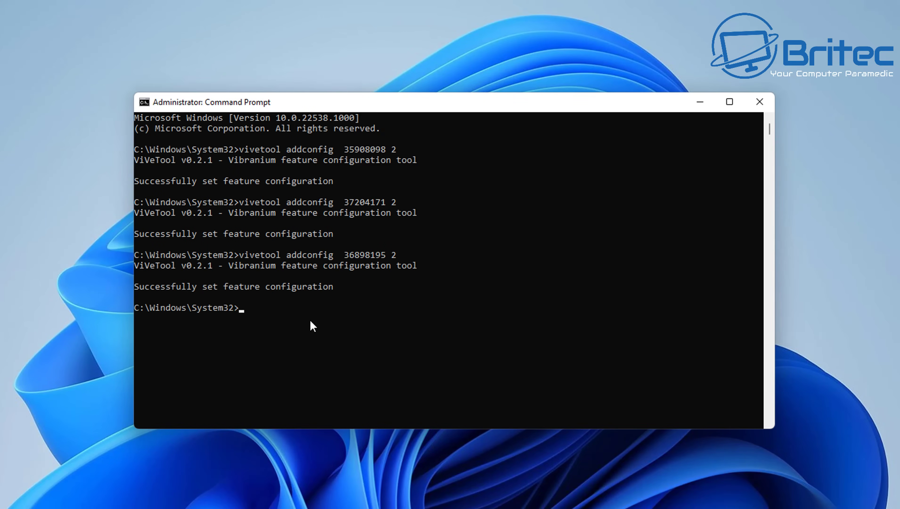
{"action": "key", "text": "alt+Tab"}
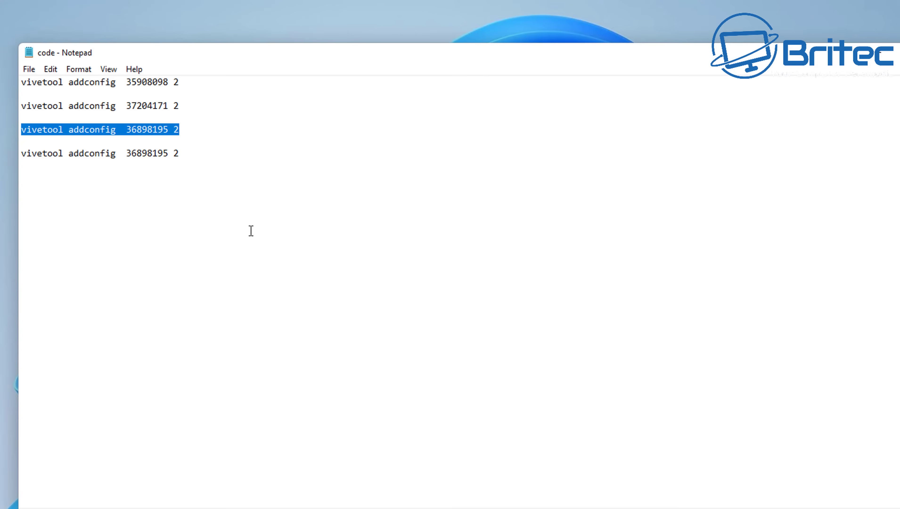
{"action": "left_click_drag", "start_coordinate": [199, 153], "coordinate": [21, 154]}
{"action": "right_click", "coordinate": [118, 157]}
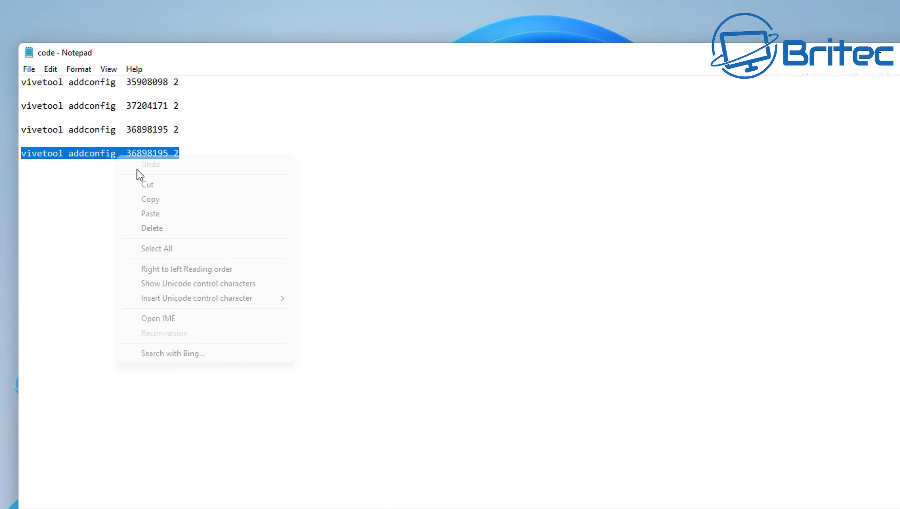
{"action": "left_click", "coordinate": [169, 197]}
{"action": "key", "text": "alt+Tab"}
{"action": "right_click", "coordinate": [297, 330]}
{"action": "key", "text": "Return"}
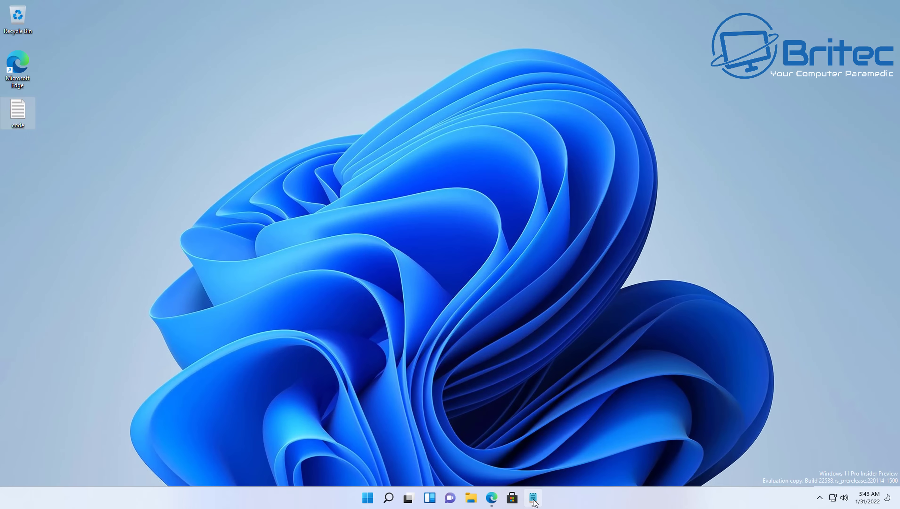
Close all Notepad and Edge windows from the taskbar, then open the Start menu's power options
{"action": "right_click", "coordinate": [533, 497]}
{"action": "left_click", "coordinate": [532, 470]}
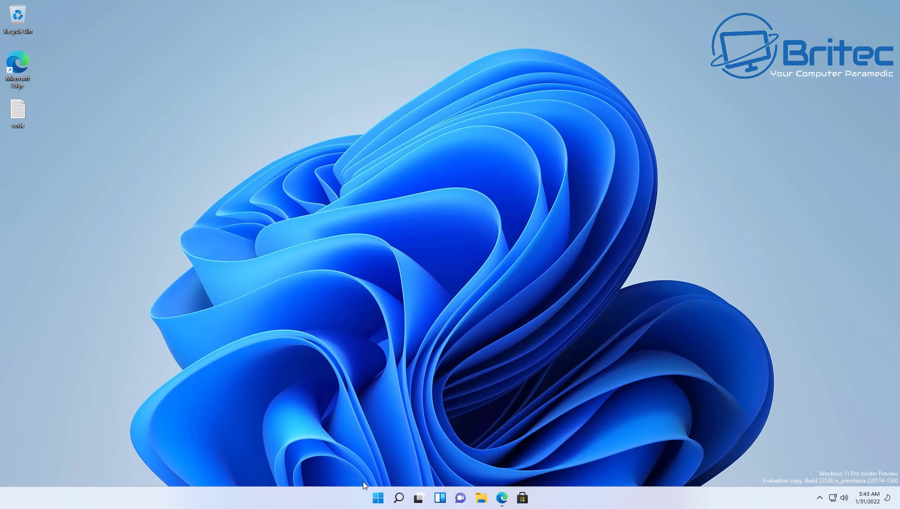
{"action": "right_click", "coordinate": [502, 497]}
{"action": "left_click", "coordinate": [500, 474]}
{"action": "left_click", "coordinate": [377, 489]}
Launch Task Manager from the Win+X menu and enlarge it until the Network and Power columns appear
{"action": "right_click", "coordinate": [379, 498]}
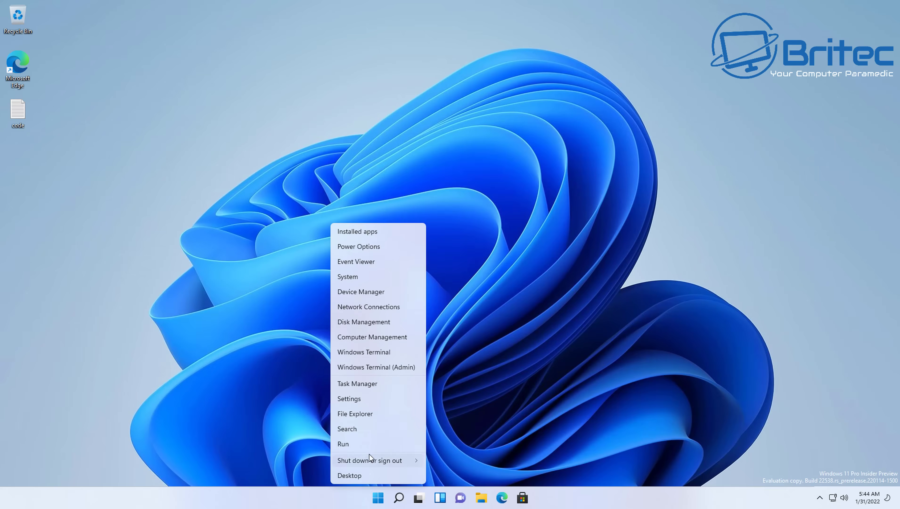
{"action": "left_click", "coordinate": [372, 385]}
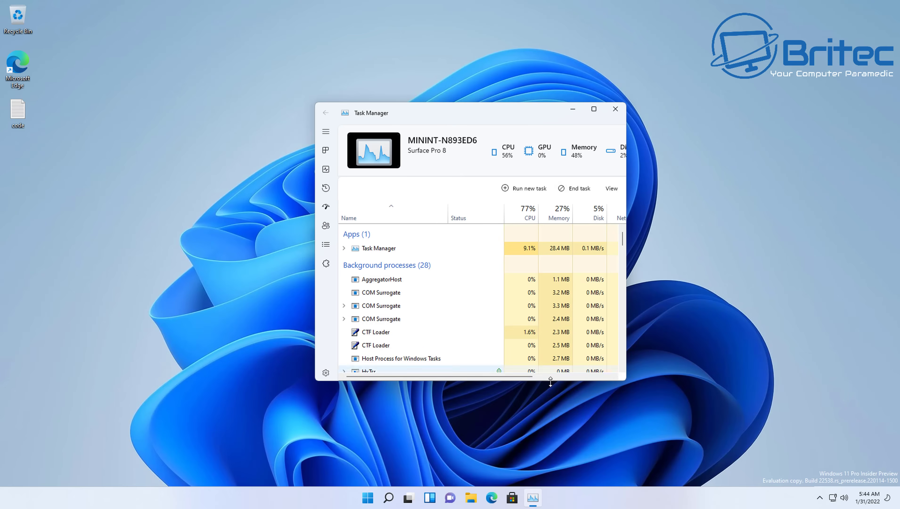
{"action": "left_click_drag", "start_coordinate": [634, 385], "coordinate": [757, 405]}
{"action": "left_click_drag", "start_coordinate": [579, 111], "coordinate": [503, 105]}
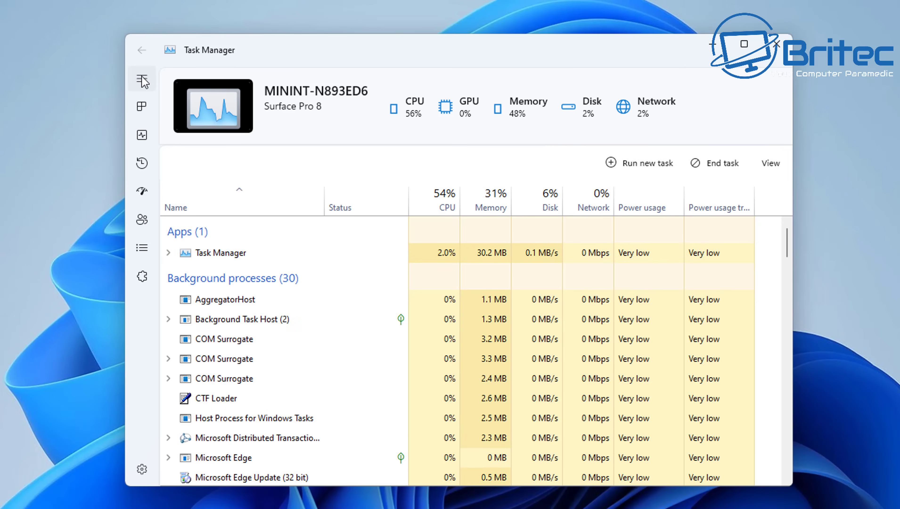
Browse the Services, Details, Users and Startup apps pages of the redesigned Task Manager
{"action": "left_click", "coordinate": [142, 278]}
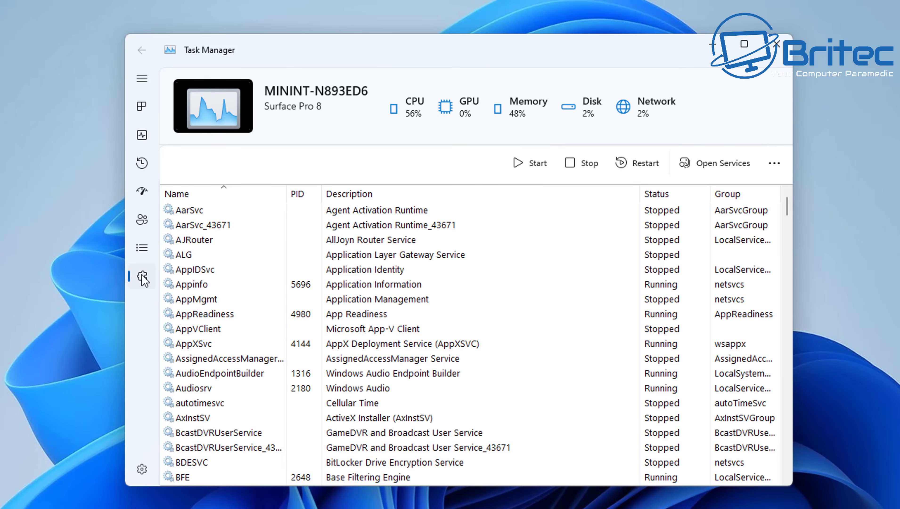
{"action": "left_click", "coordinate": [139, 251]}
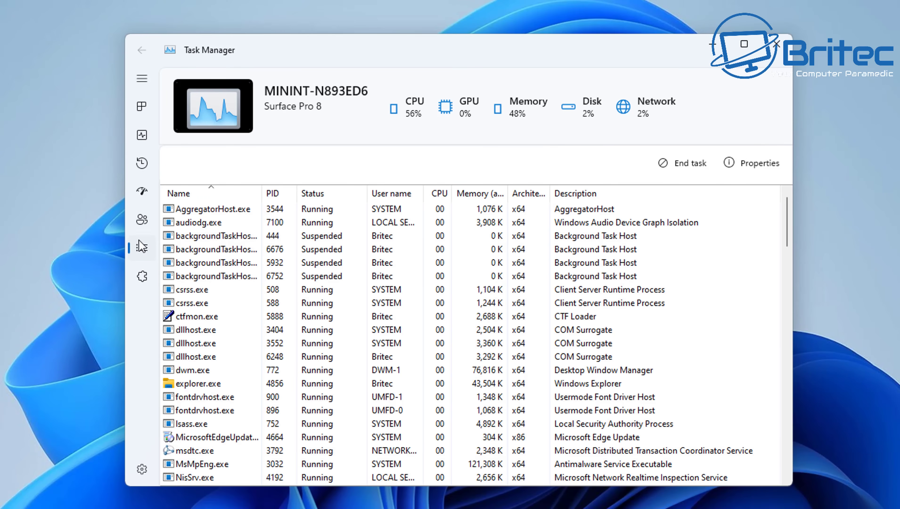
{"action": "left_click", "coordinate": [139, 223]}
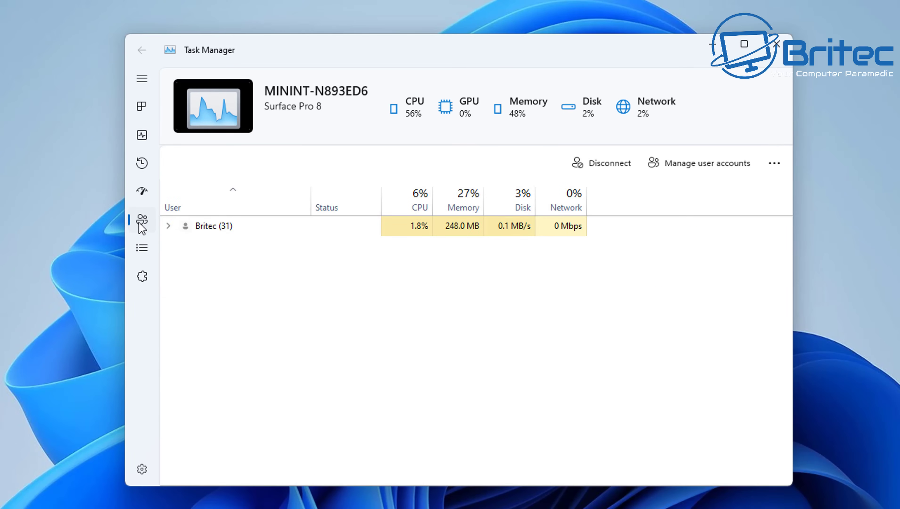
{"action": "left_click", "coordinate": [144, 193]}
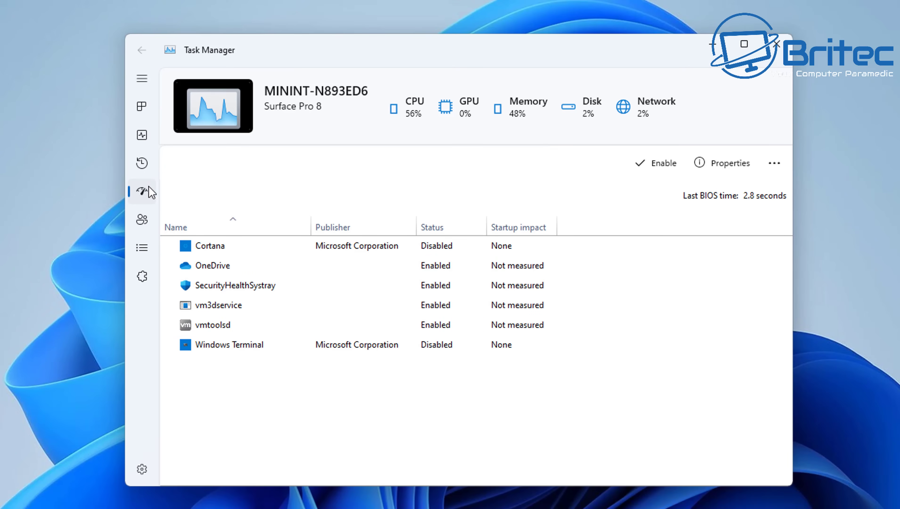
Show the App history page, scroll down to Office, and check its context menu without choosing anything
{"action": "left_click", "coordinate": [141, 165]}
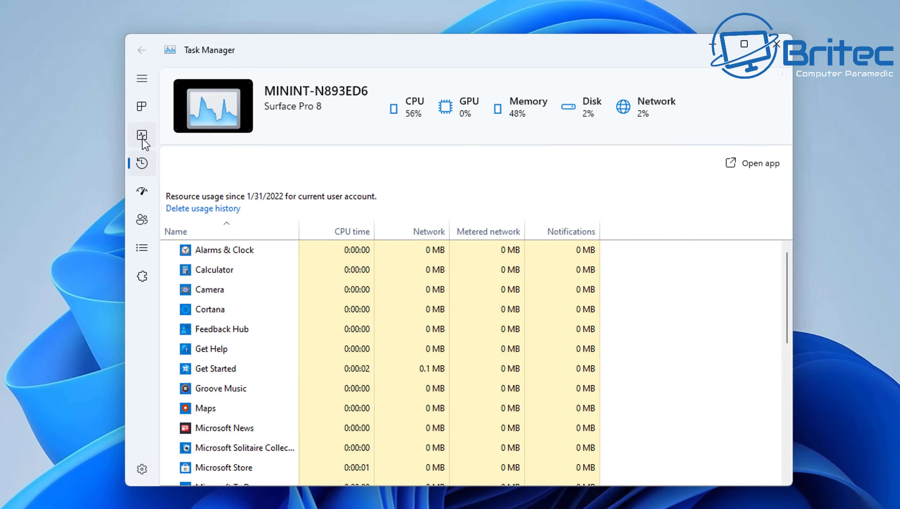
{"action": "scroll", "coordinate": [257, 360], "scroll_direction": "down", "scroll_amount": 5}
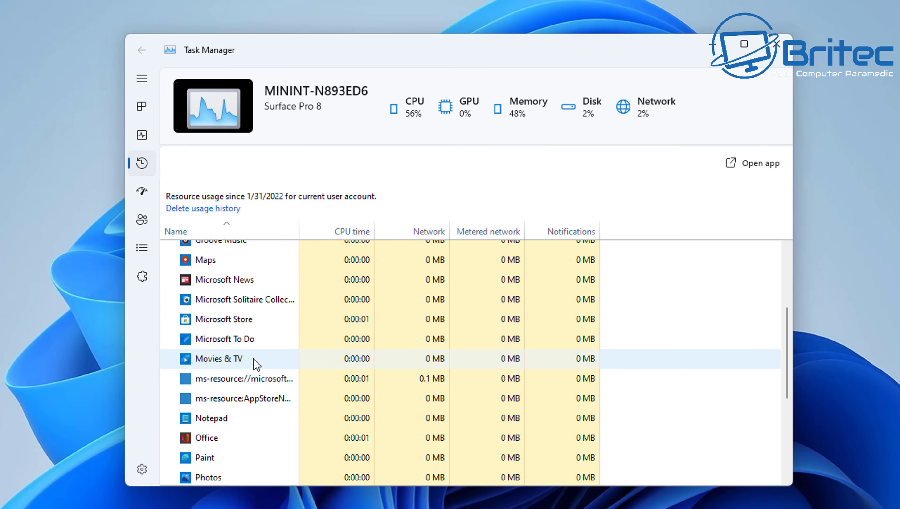
{"action": "left_click", "coordinate": [216, 439]}
{"action": "right_click", "coordinate": [215, 439]}
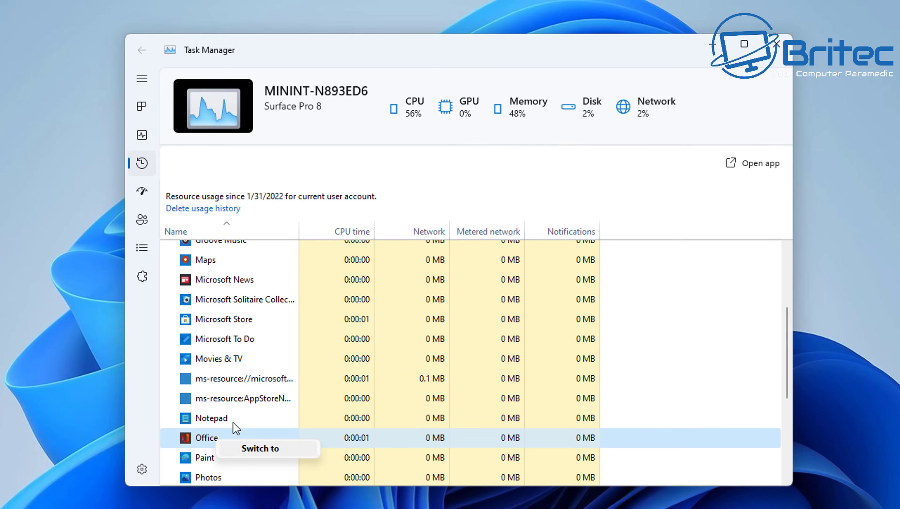
{"action": "left_click", "coordinate": [186, 436]}
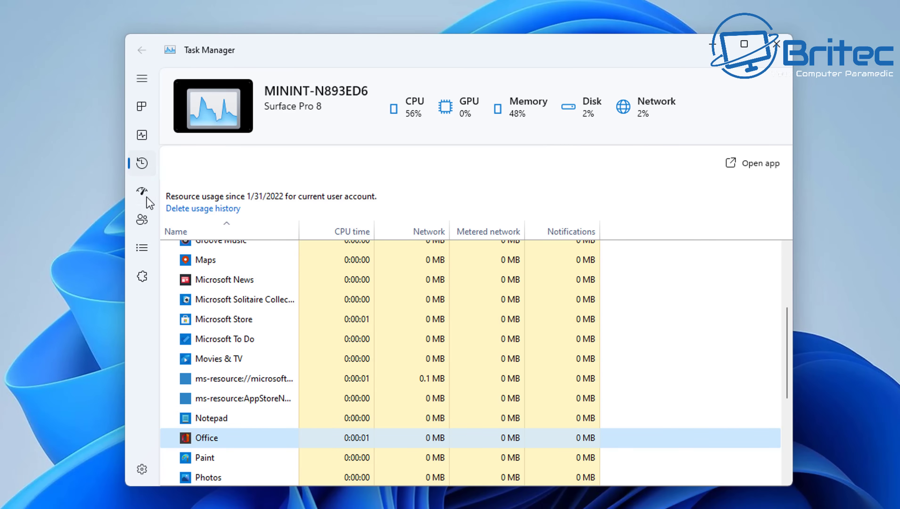
Review the CPU, Memory and Disk 0 (C:) graphs on the Performance page, then go back to Processes
{"action": "left_click", "coordinate": [144, 137]}
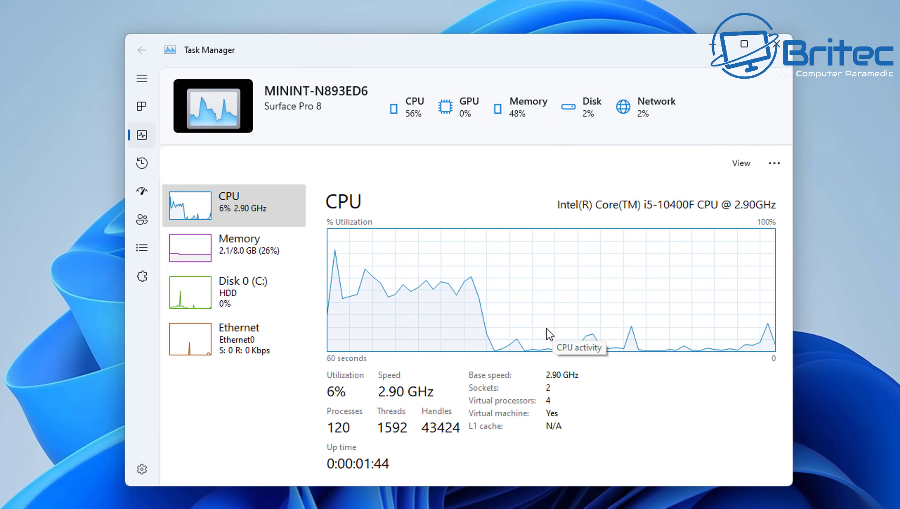
{"action": "left_click", "coordinate": [227, 259]}
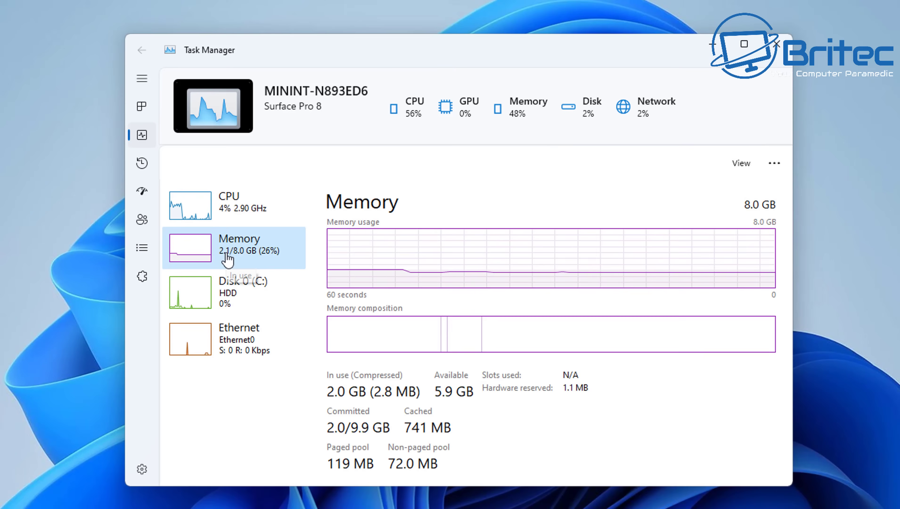
{"action": "left_click", "coordinate": [238, 300]}
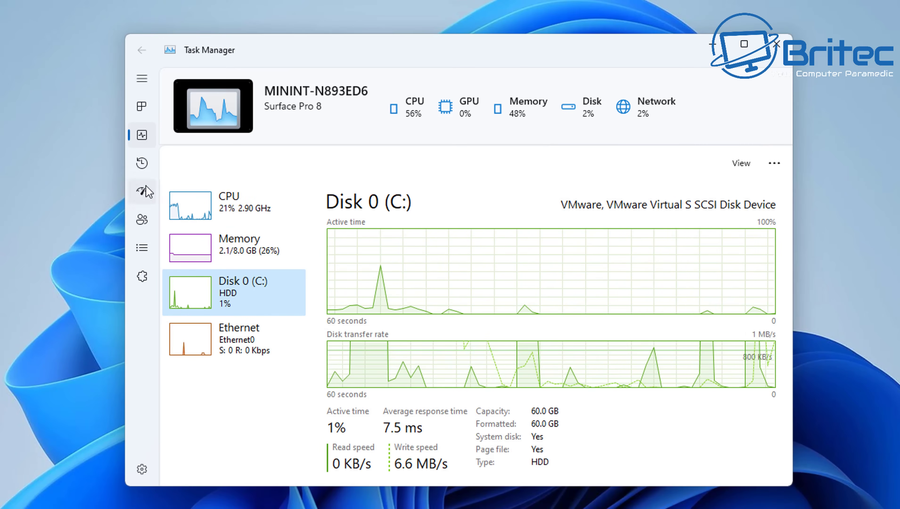
{"action": "left_click", "coordinate": [137, 109]}
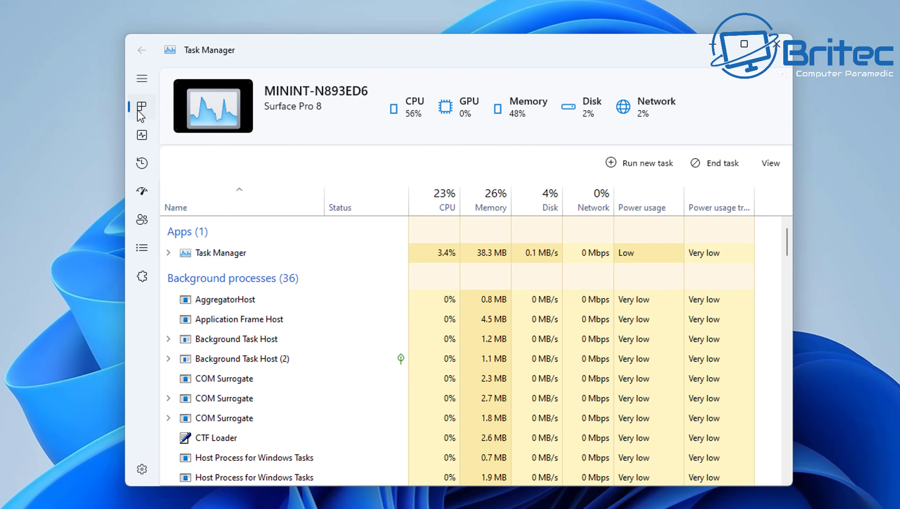
Expand and collapse the navigation sidebar, then add a GPU column to the process list
{"action": "left_click", "coordinate": [142, 79]}
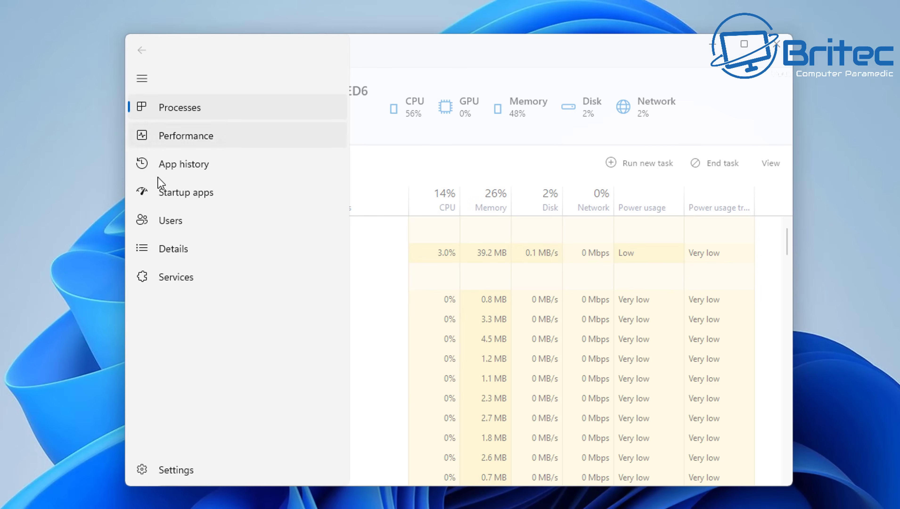
{"action": "left_click", "coordinate": [141, 79]}
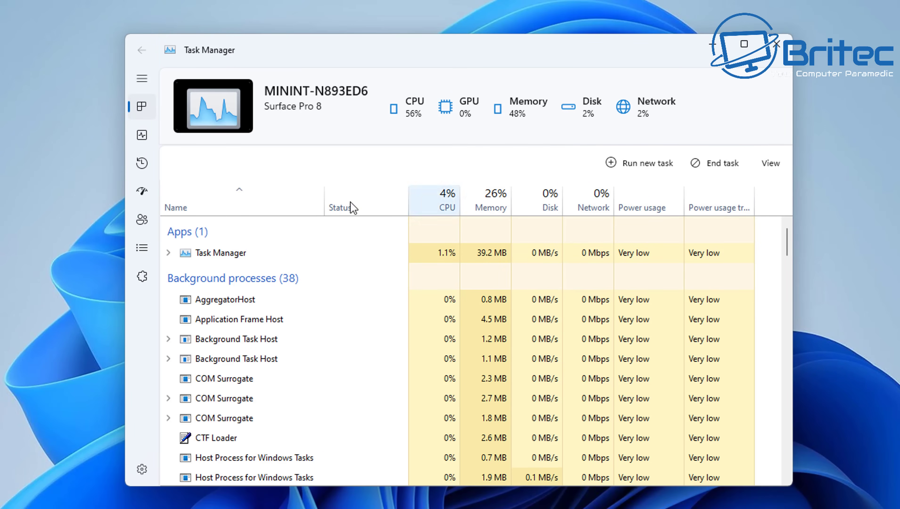
{"action": "right_click", "coordinate": [249, 201]}
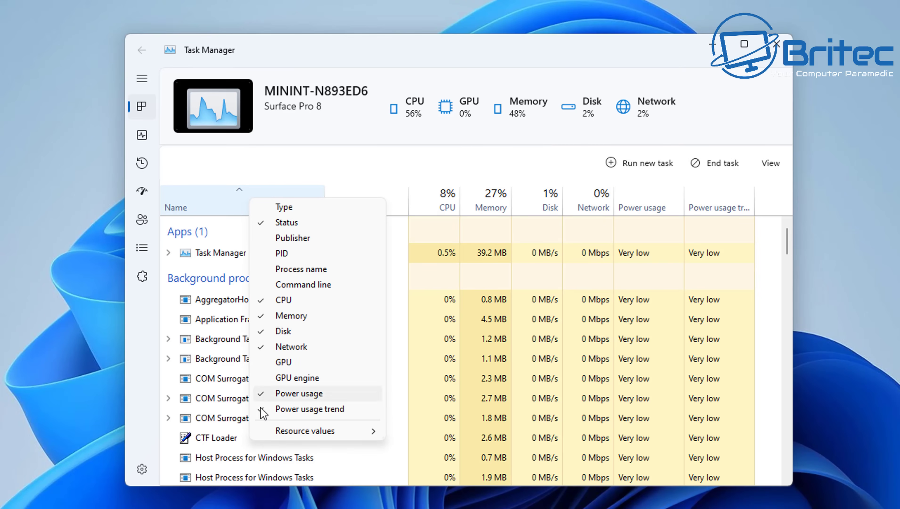
{"action": "left_click", "coordinate": [267, 363]}
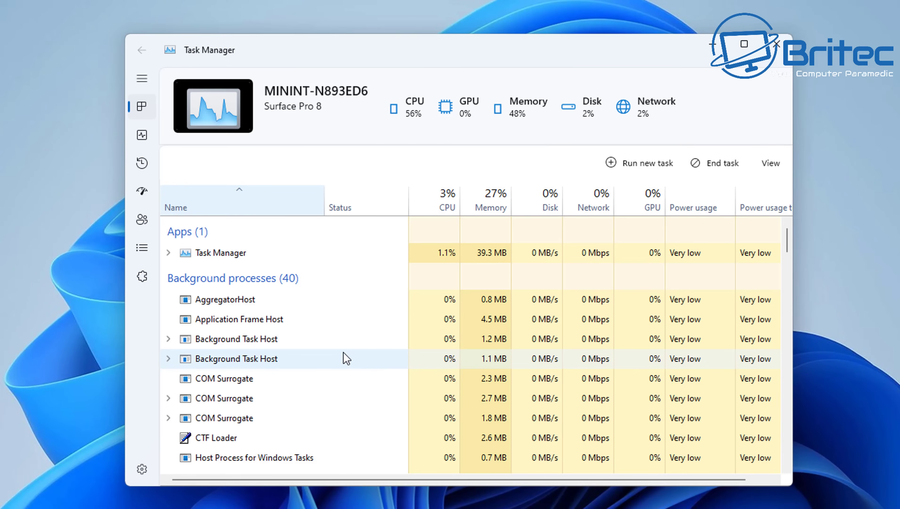
Check the Performance page, return to Processes, widen the window, and close Task Manager
{"action": "left_click", "coordinate": [142, 139]}
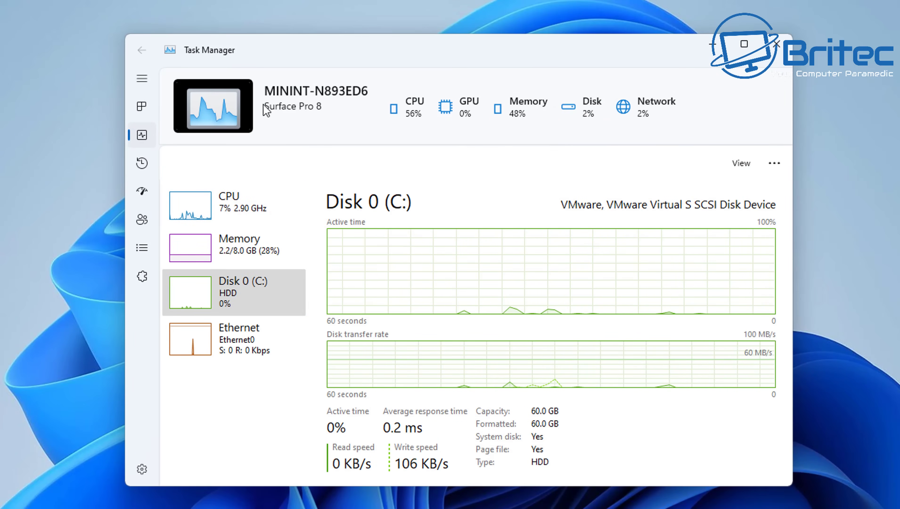
{"action": "left_click", "coordinate": [141, 107]}
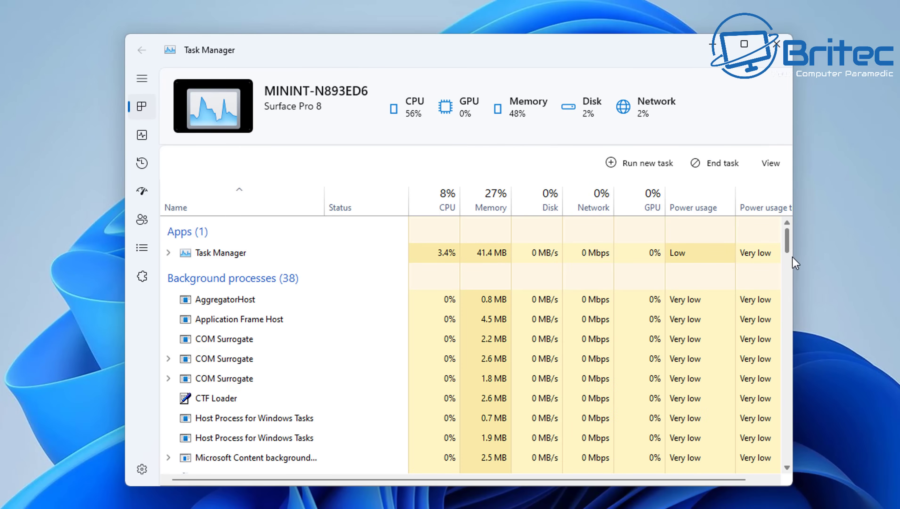
{"action": "left_click_drag", "start_coordinate": [794, 265], "coordinate": [813, 271]}
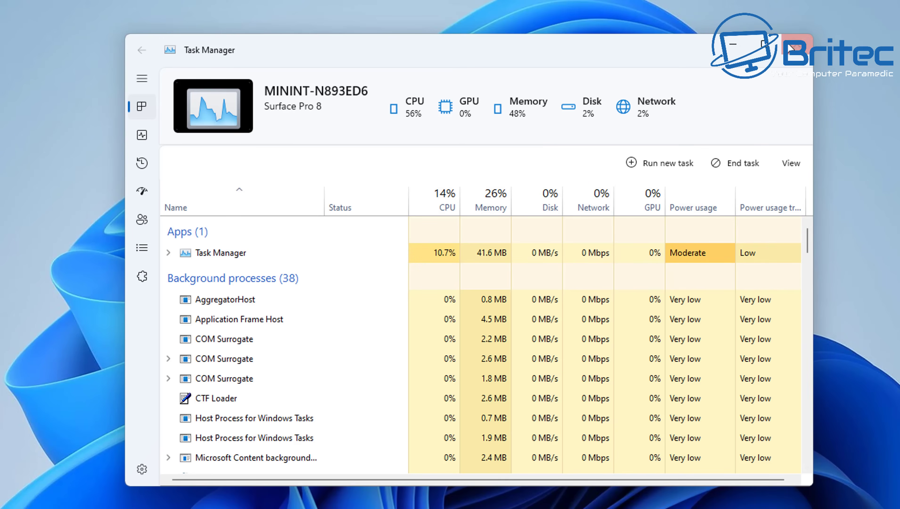
{"action": "left_click", "coordinate": [798, 46]}
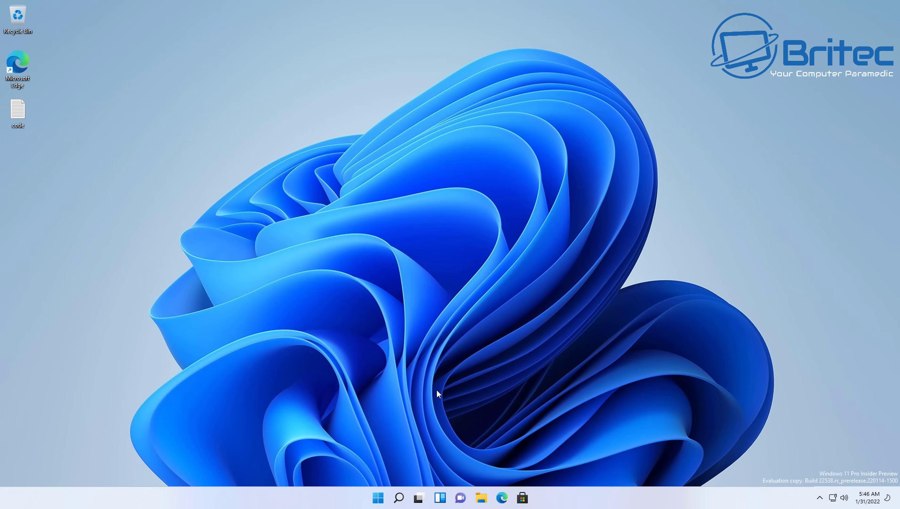
{"action": "key", "text": "super+r"}
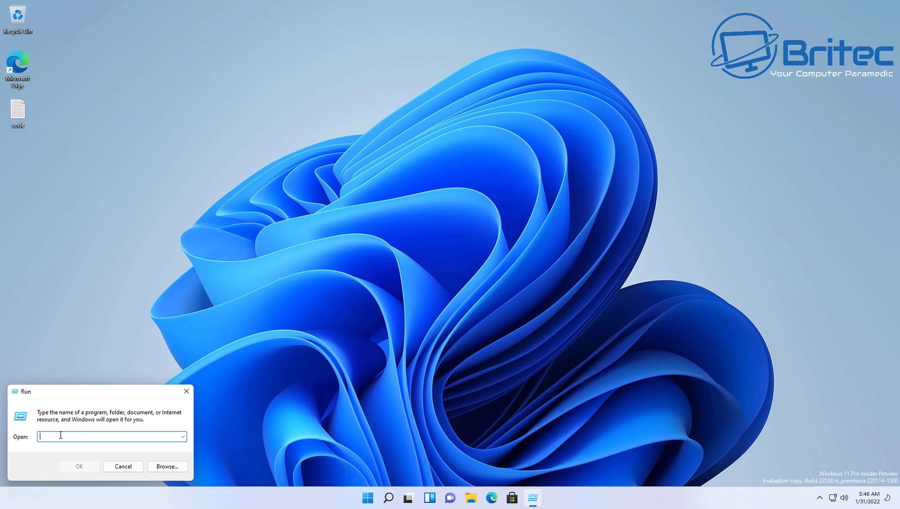
{"action": "type", "text": "winver"}
{"action": "left_click", "coordinate": [78, 469]}
{"action": "left_click_drag", "start_coordinate": [125, 23], "coordinate": [456, 137]}
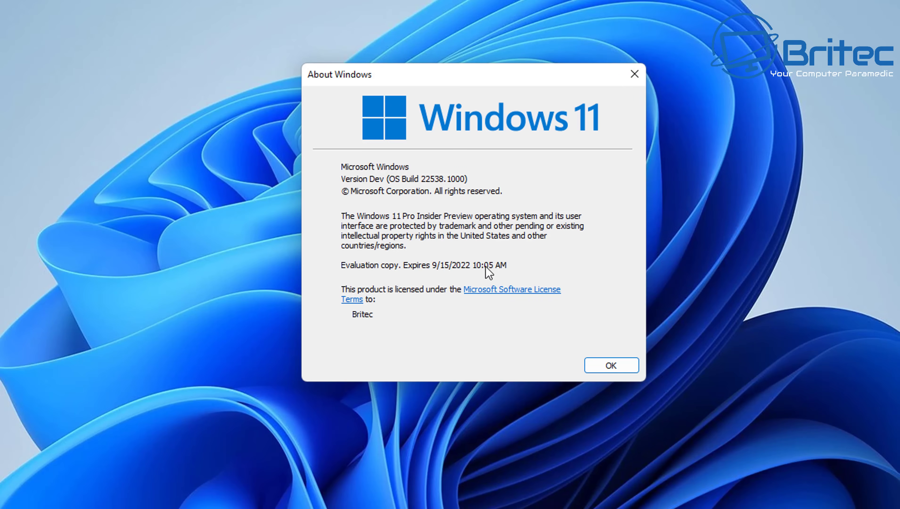
{"action": "left_click", "coordinate": [631, 81]}
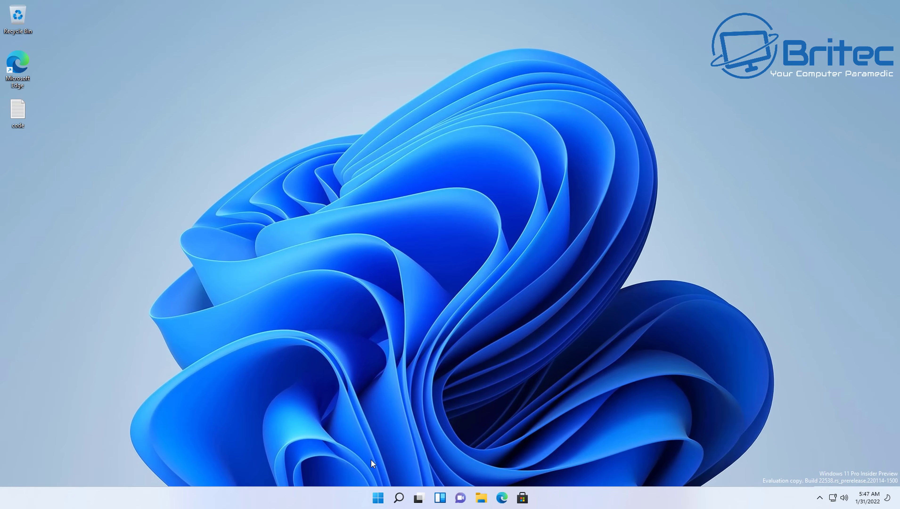
{"action": "right_click", "coordinate": [378, 498]}
{"action": "left_click", "coordinate": [392, 382]}
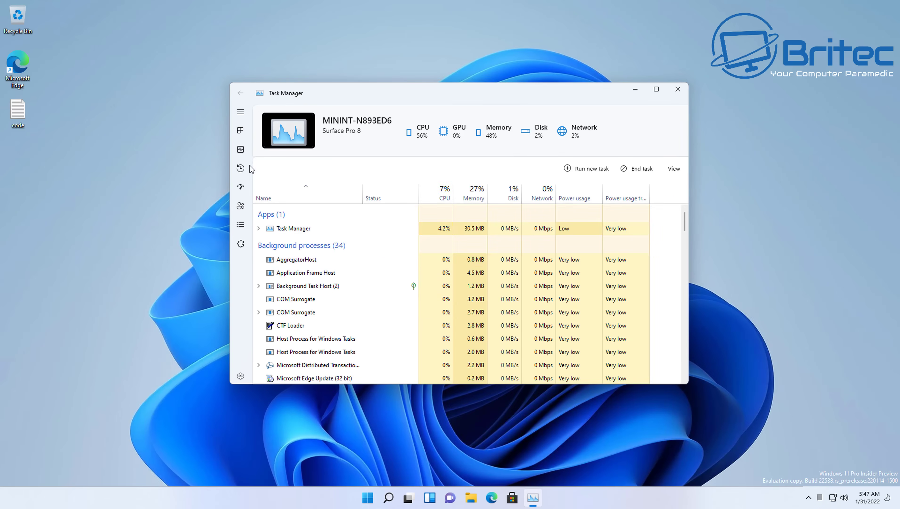
{"action": "left_click", "coordinate": [240, 149]}
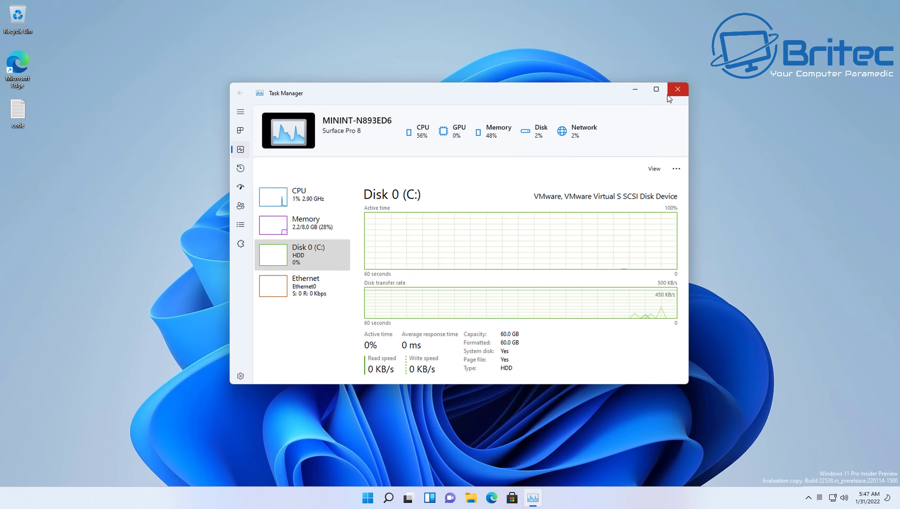
{"action": "left_click", "coordinate": [679, 89]}
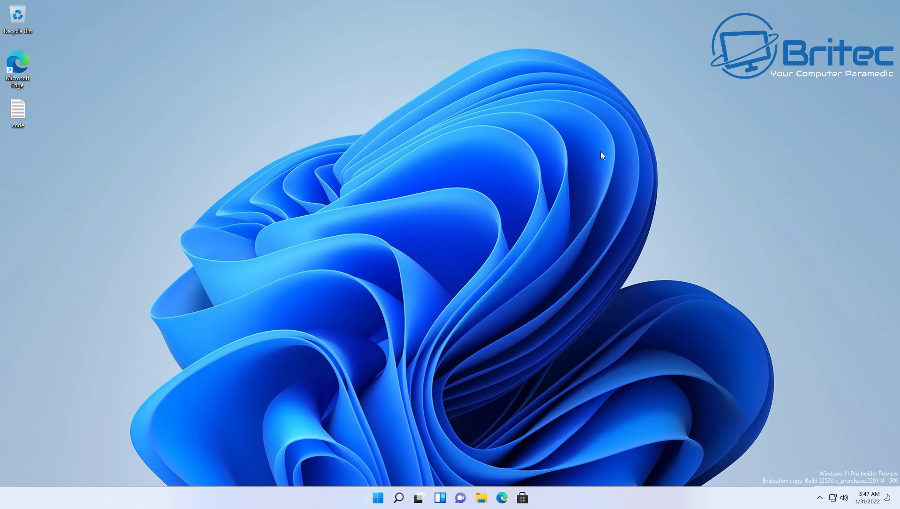